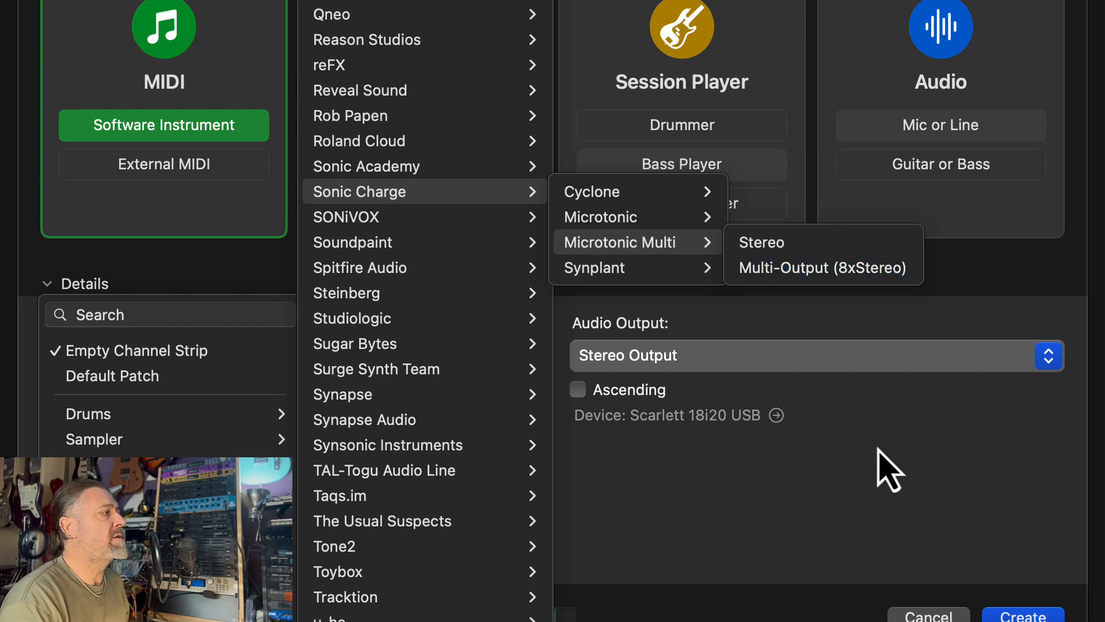
Create a software instrument track with Microtonic Multi as Multi-Output (8xStereo), and move its plug-in window clear of the track headers.
{"action": "left_click", "coordinate": [817, 268]}
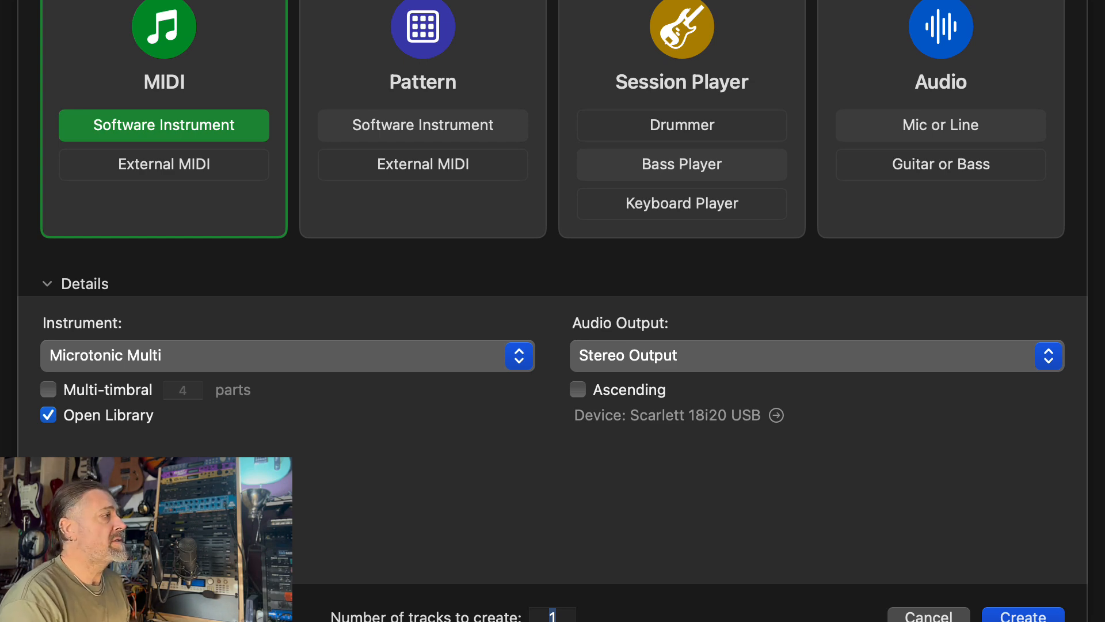
{"action": "left_click", "coordinate": [1023, 618]}
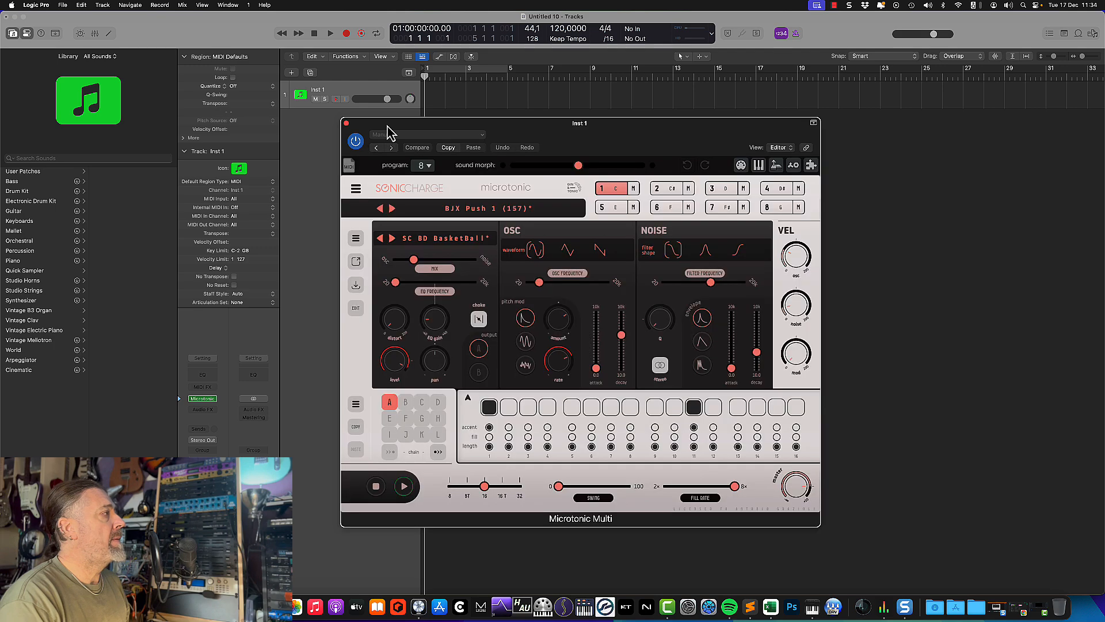
{"action": "left_click_drag", "start_coordinate": [408, 133], "coordinate": [599, 112]}
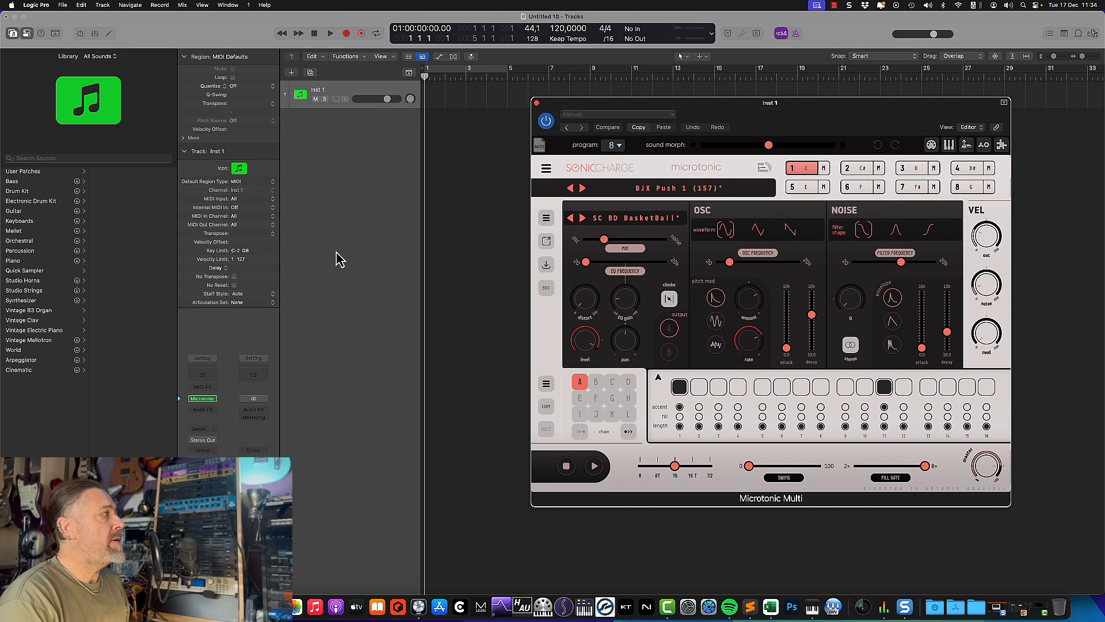
Show the mixer below the tracks area.
{"action": "left_click", "coordinate": [202, 5]}
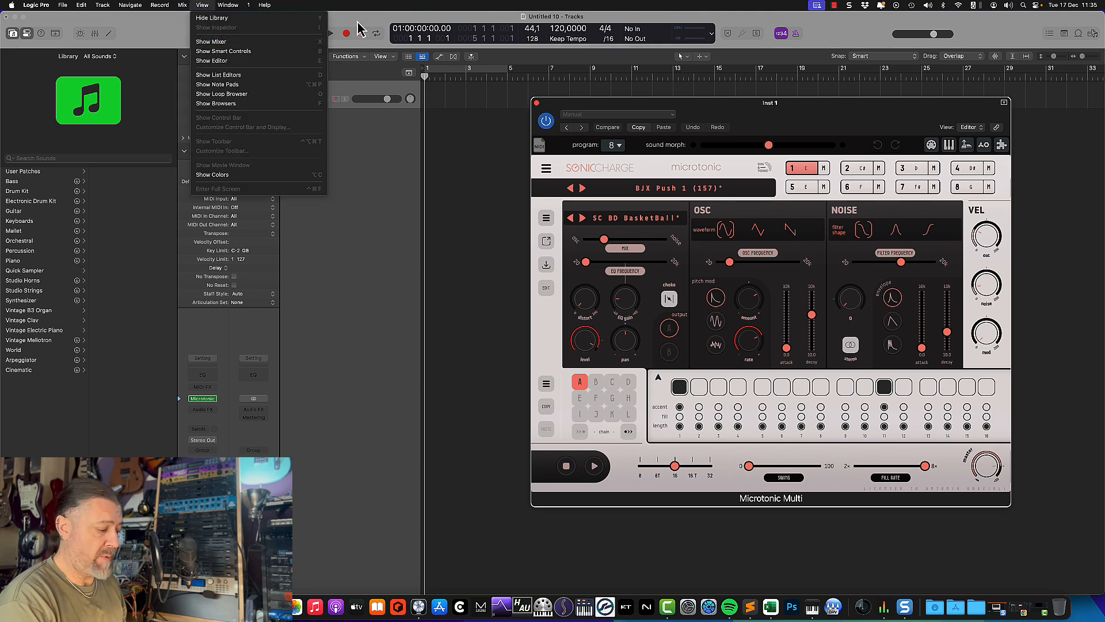
{"action": "left_click", "coordinate": [361, 144]}
{"action": "key", "text": "x"}
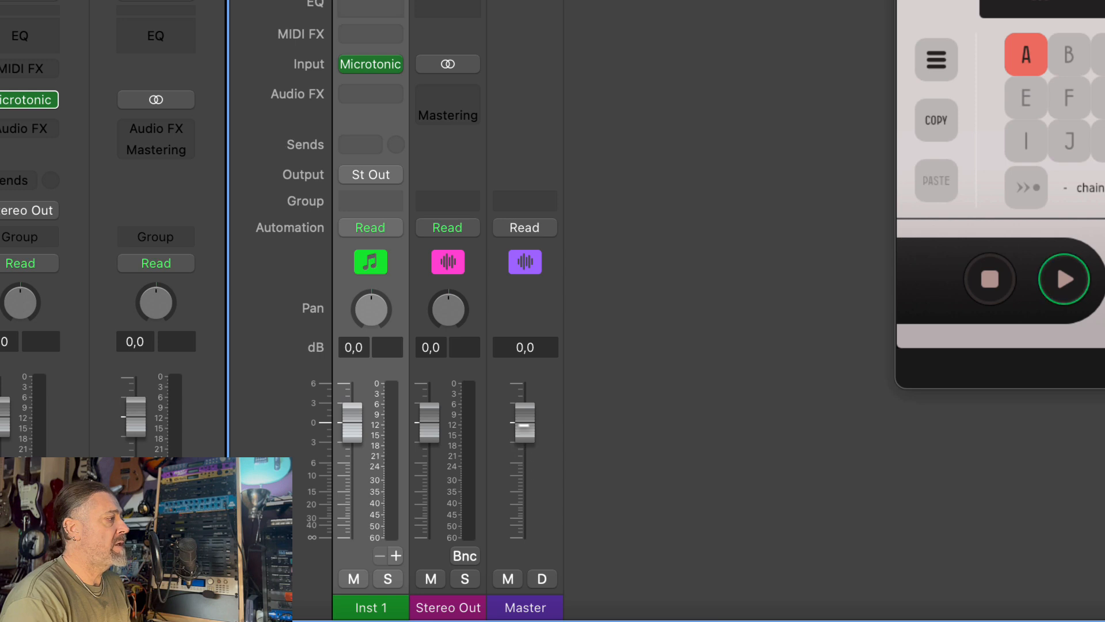
Lower the Master fader to about -5.1 dB and briefly play the Microtonic pattern to check the channel levels.
{"action": "left_click_drag", "start_coordinate": [513, 433], "coordinate": [512, 464]}
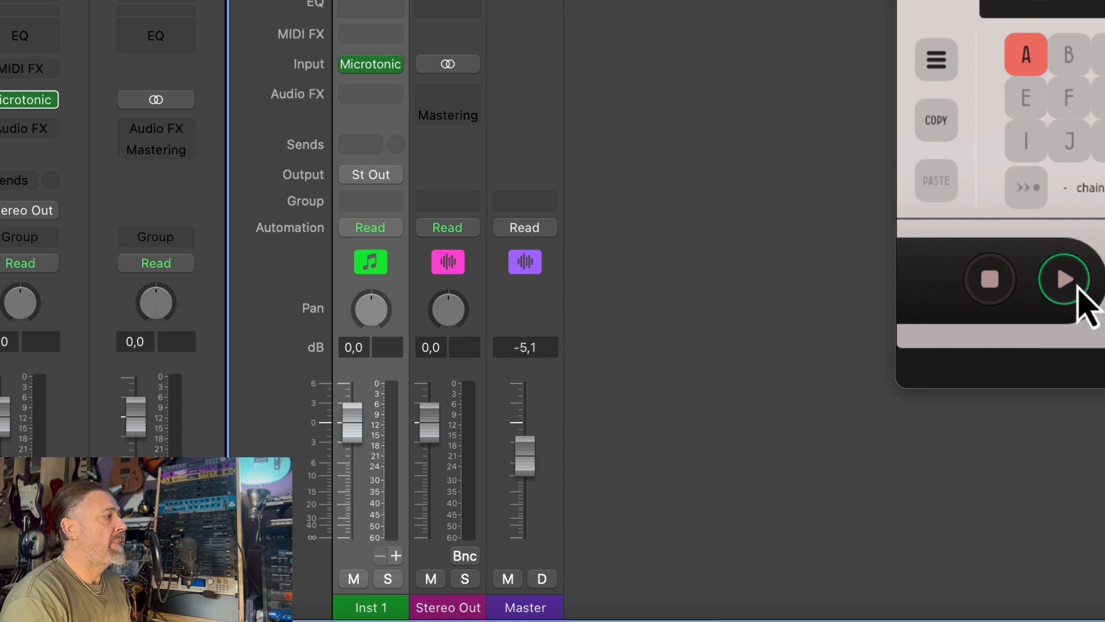
{"action": "left_click", "coordinate": [1064, 280]}
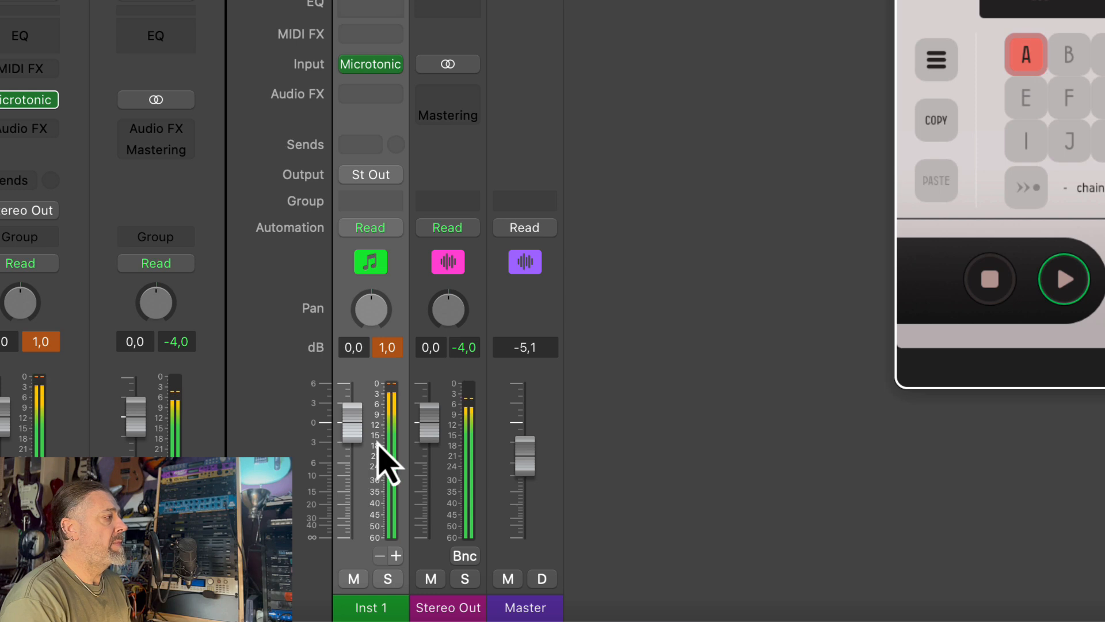
{"action": "left_click", "coordinate": [989, 291]}
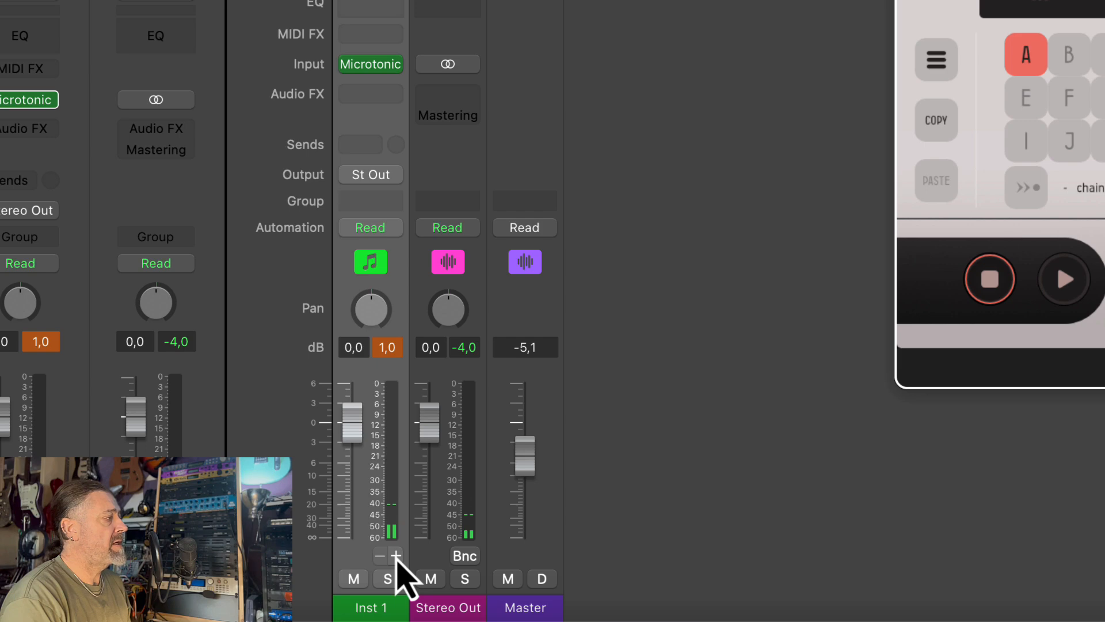
Add seven aux channels to the Inst 1 channel strip for Microtonic's additional stereo outputs.
{"action": "left_click", "coordinate": [396, 556]}
{"action": "left_click", "coordinate": [397, 557]}
{"action": "left_click", "coordinate": [397, 556]}
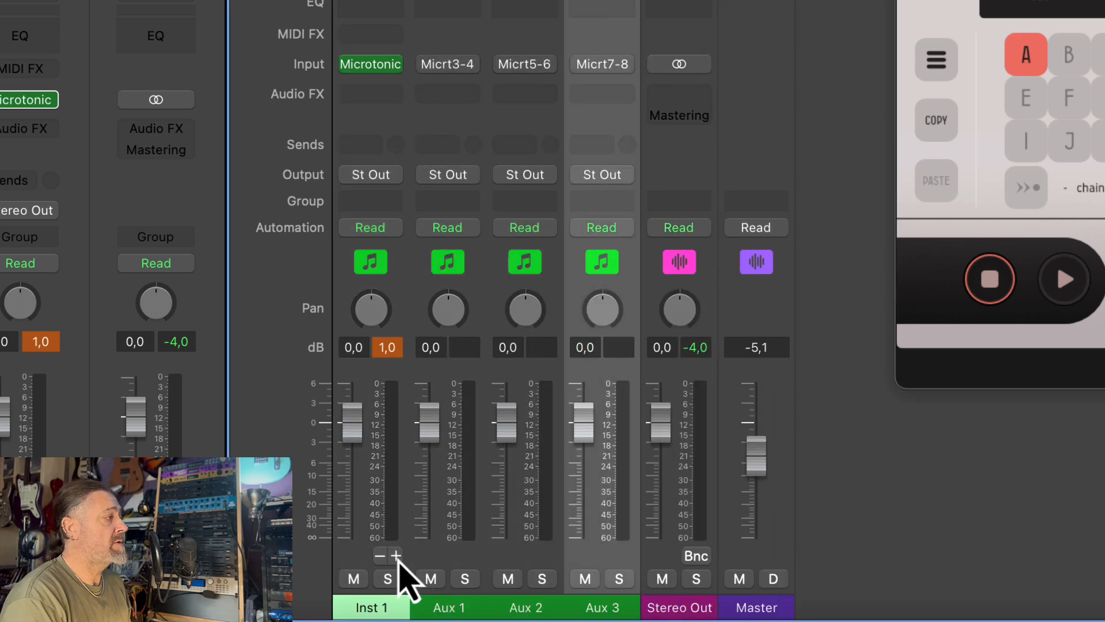
{"action": "left_click", "coordinate": [397, 557]}
{"action": "left_click", "coordinate": [397, 557]}
{"action": "left_click", "coordinate": [396, 557]}
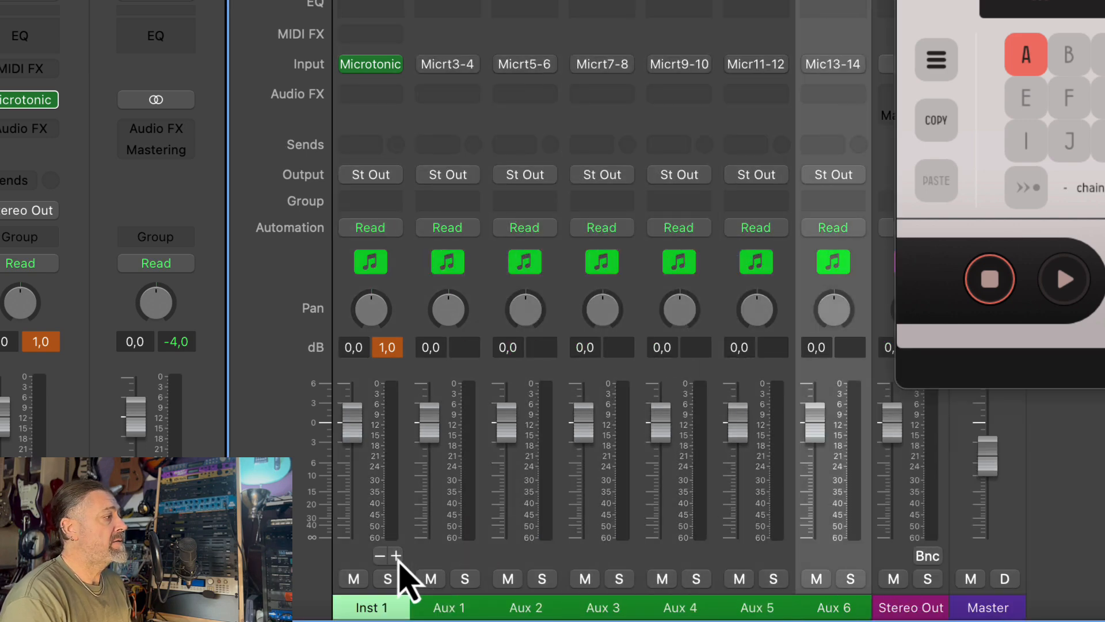
{"action": "left_click", "coordinate": [397, 557]}
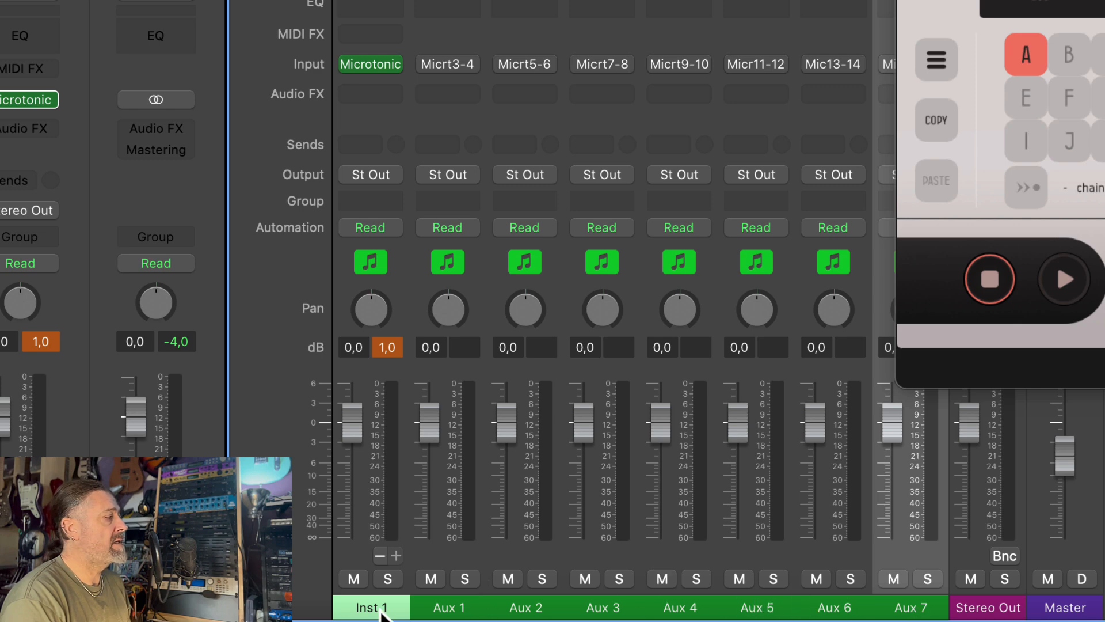
Rename the Inst 1 channel as Kick 1 and the Aux 1 channel as Kick 2.
{"action": "double_click", "coordinate": [380, 611]}
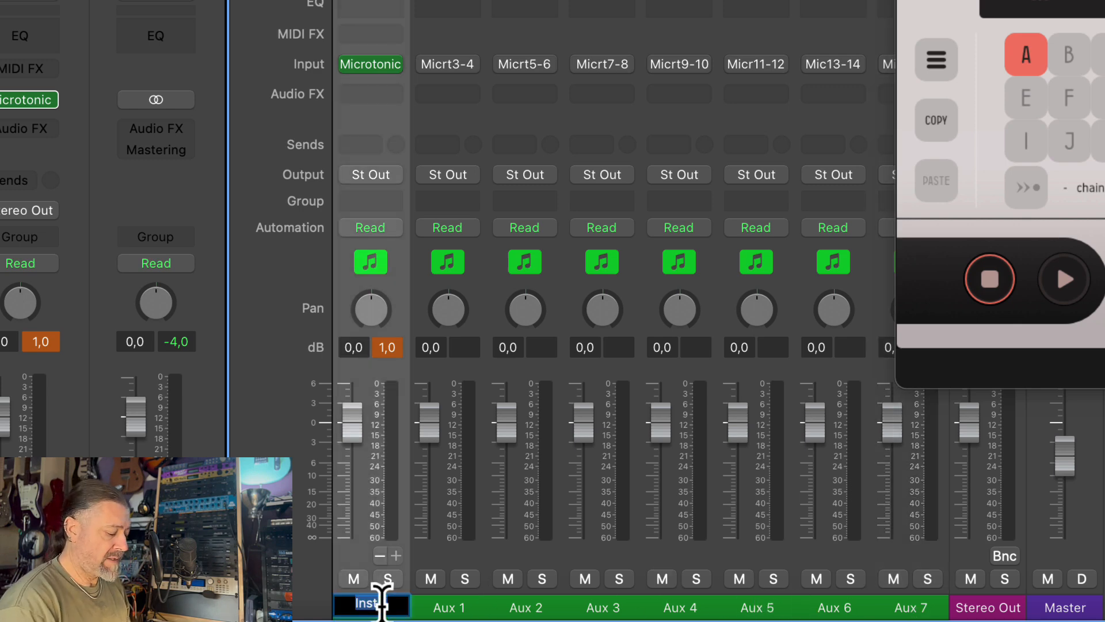
{"action": "type", "text": "K"}
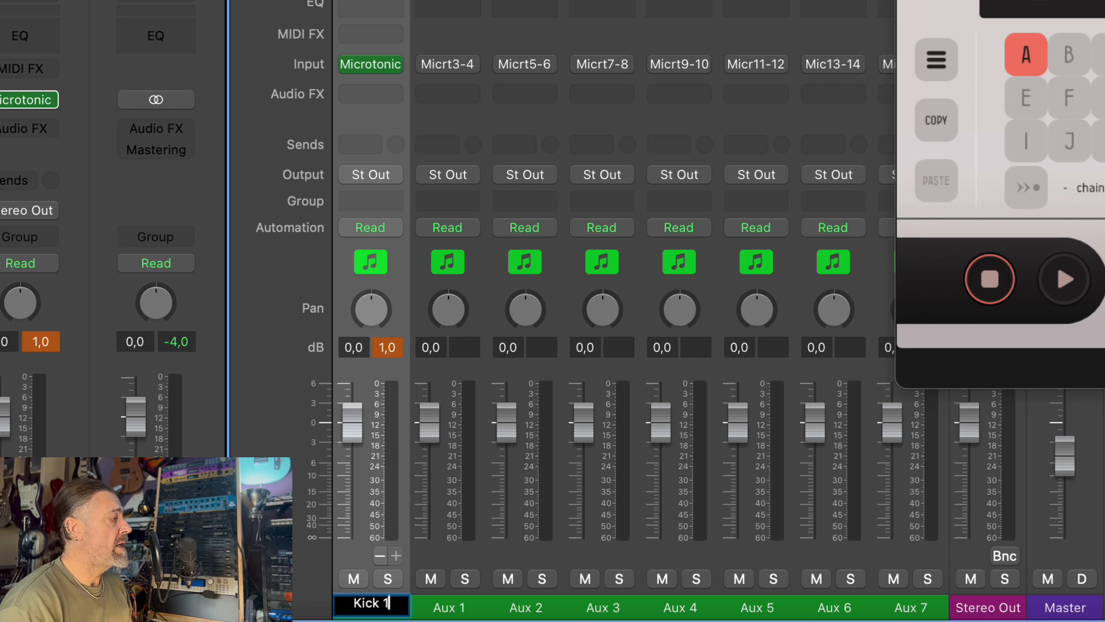
{"action": "type", "text": "ick 1"}
{"action": "double_click", "coordinate": [440, 605]}
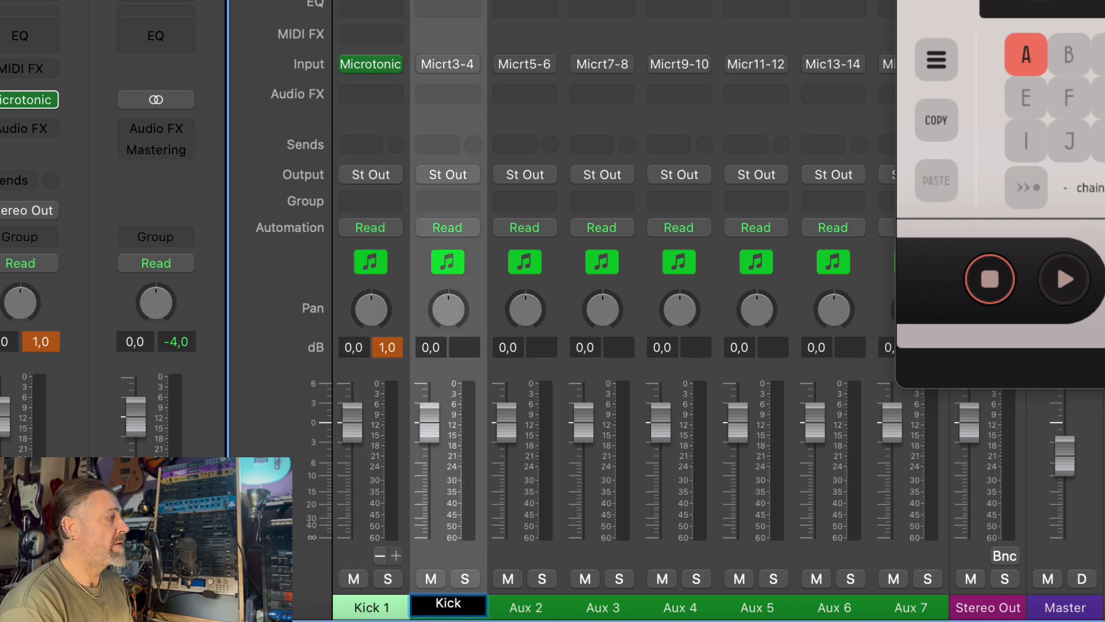
{"action": "type", "text": "Kick 2"}
{"action": "key", "text": "Return"}
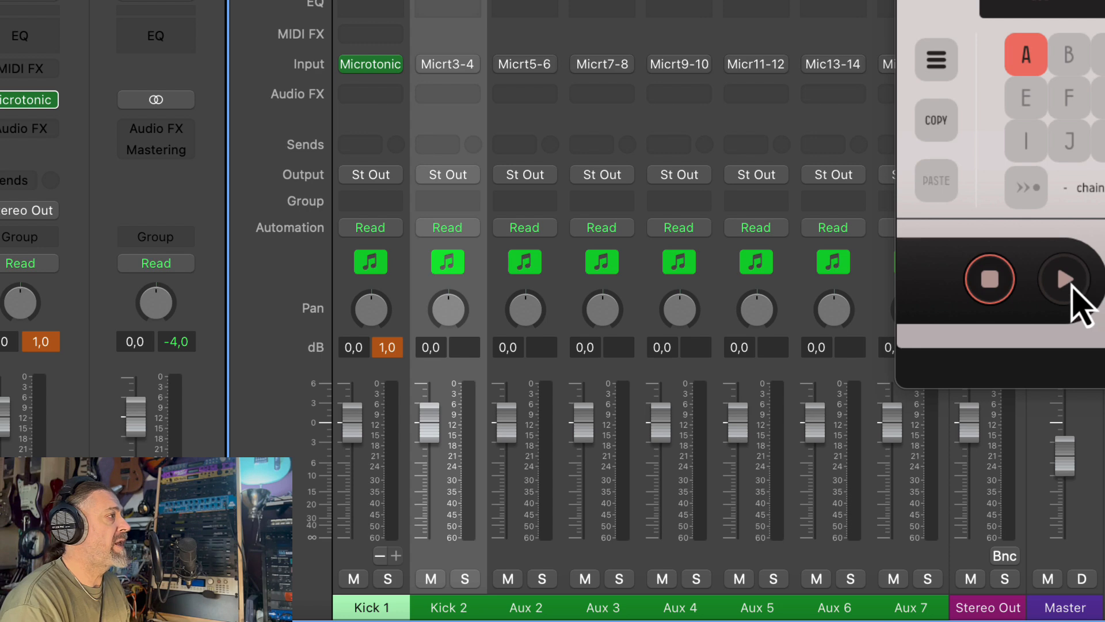
Play the Microtonic pattern and check the meters of the separate output channels.
{"action": "left_click", "coordinate": [1070, 282]}
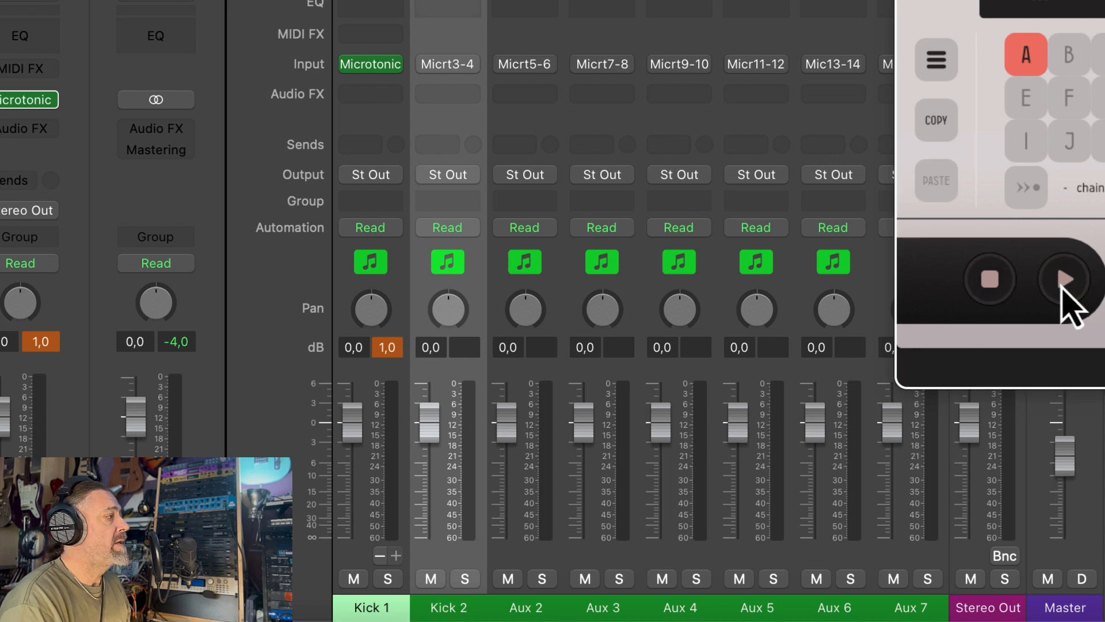
{"action": "left_click", "coordinate": [1065, 288]}
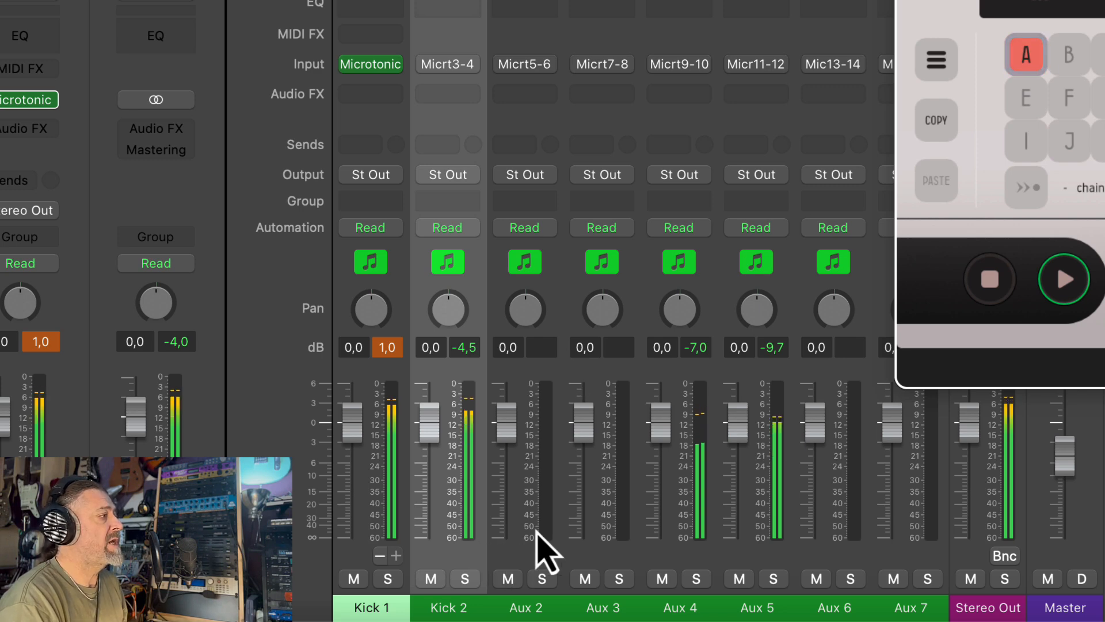
{"action": "left_click", "coordinate": [991, 279]}
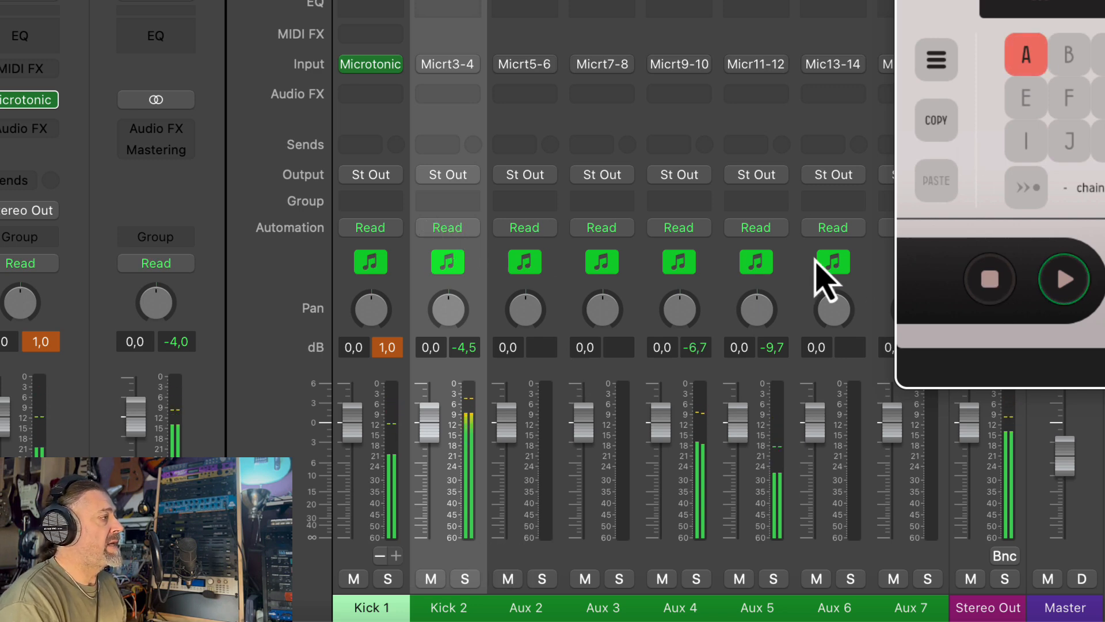
Insert a stereo Compressor as an audio effect on the Kick 1 channel.
{"action": "left_click", "coordinate": [391, 96]}
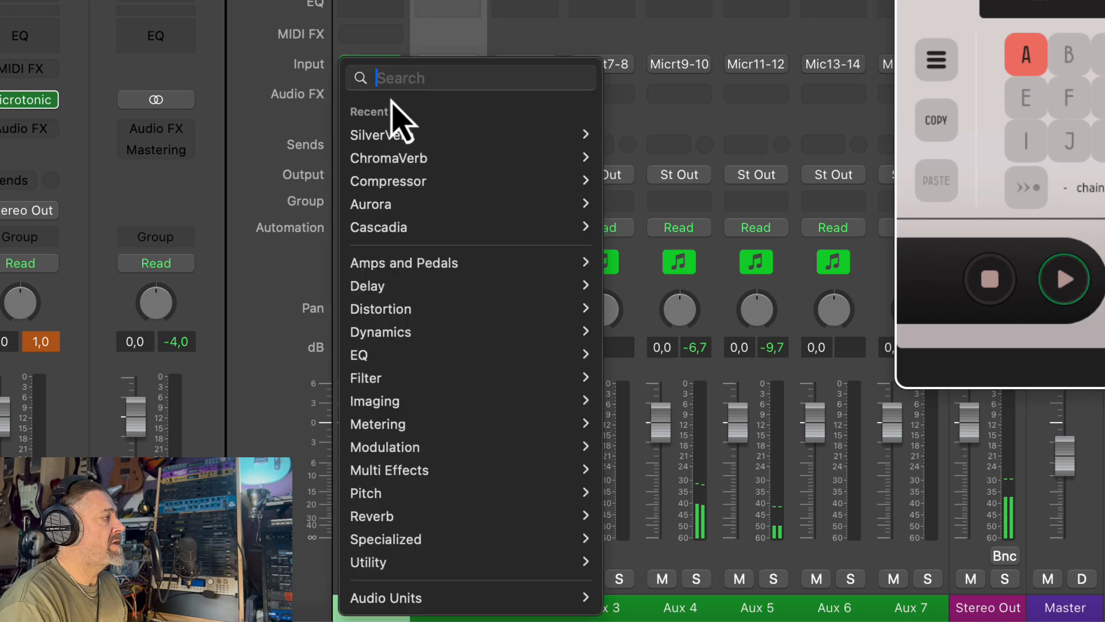
{"action": "mouse_move", "coordinate": [406, 185]}
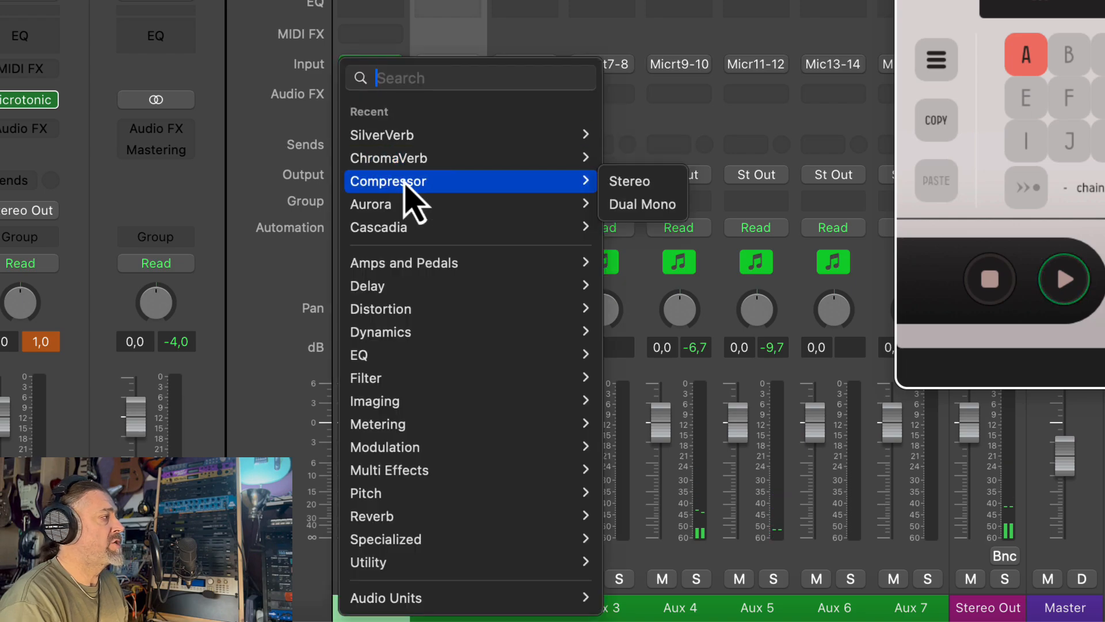
{"action": "left_click", "coordinate": [620, 185]}
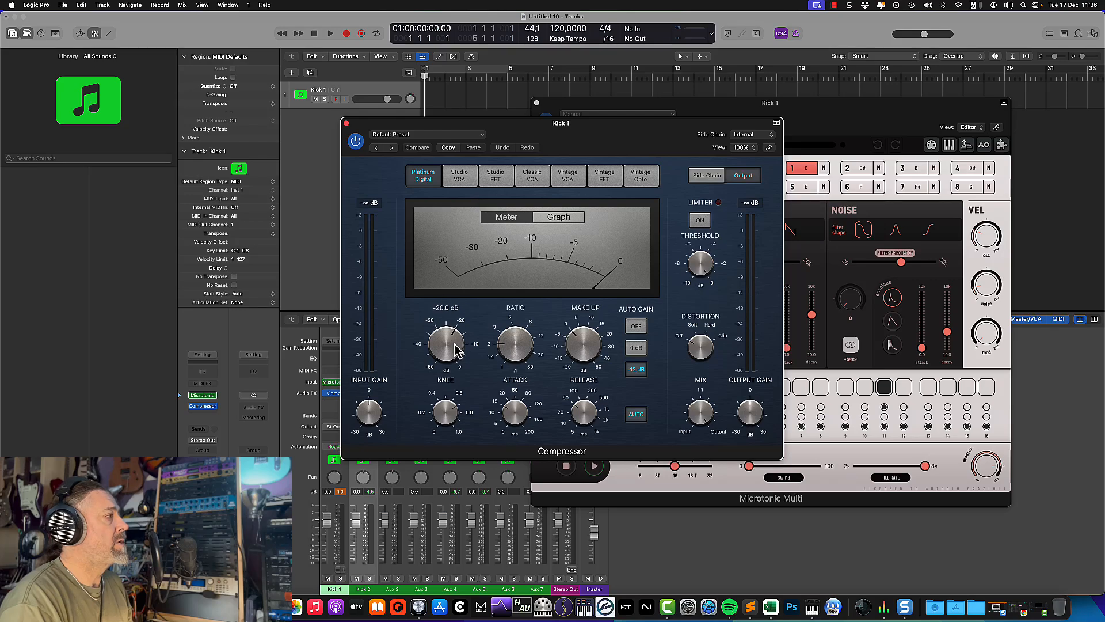
On Kick 1's Compressor, set threshold to -40 dB, ratio to 12:1 and attack to 3.5 ms, adjust the release, and close its window.
{"action": "left_click_drag", "start_coordinate": [451, 354], "coordinate": [446, 388]}
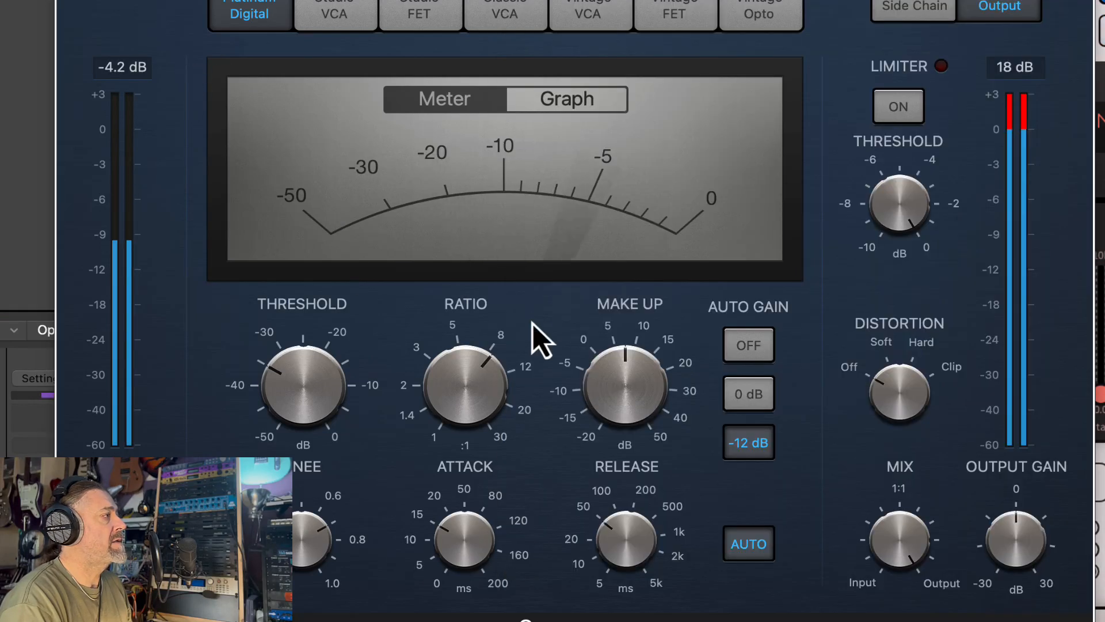
{"action": "left_click_drag", "start_coordinate": [484, 412], "coordinate": [476, 369]}
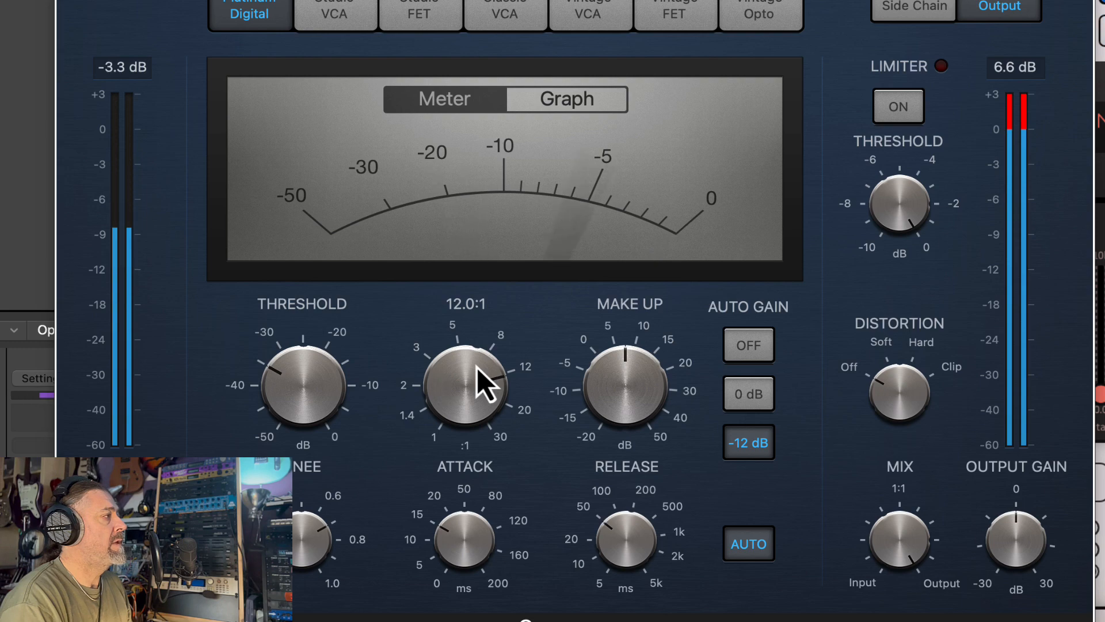
{"action": "left_click_drag", "start_coordinate": [315, 404], "coordinate": [311, 426]}
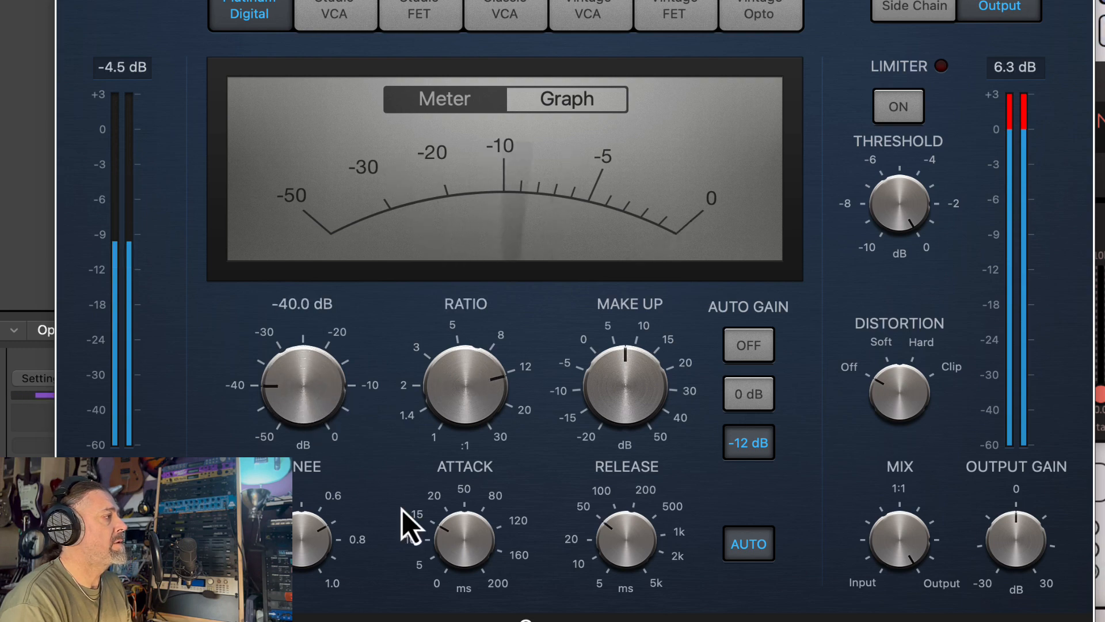
{"action": "left_click_drag", "start_coordinate": [468, 551], "coordinate": [455, 607]}
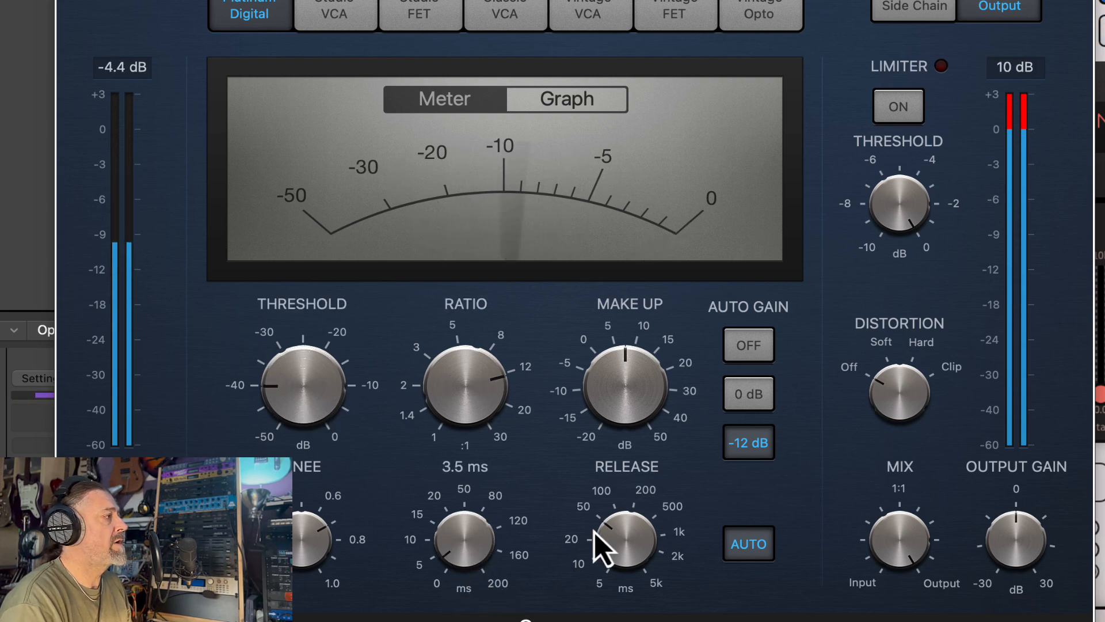
{"action": "left_click_drag", "start_coordinate": [599, 547], "coordinate": [621, 570]}
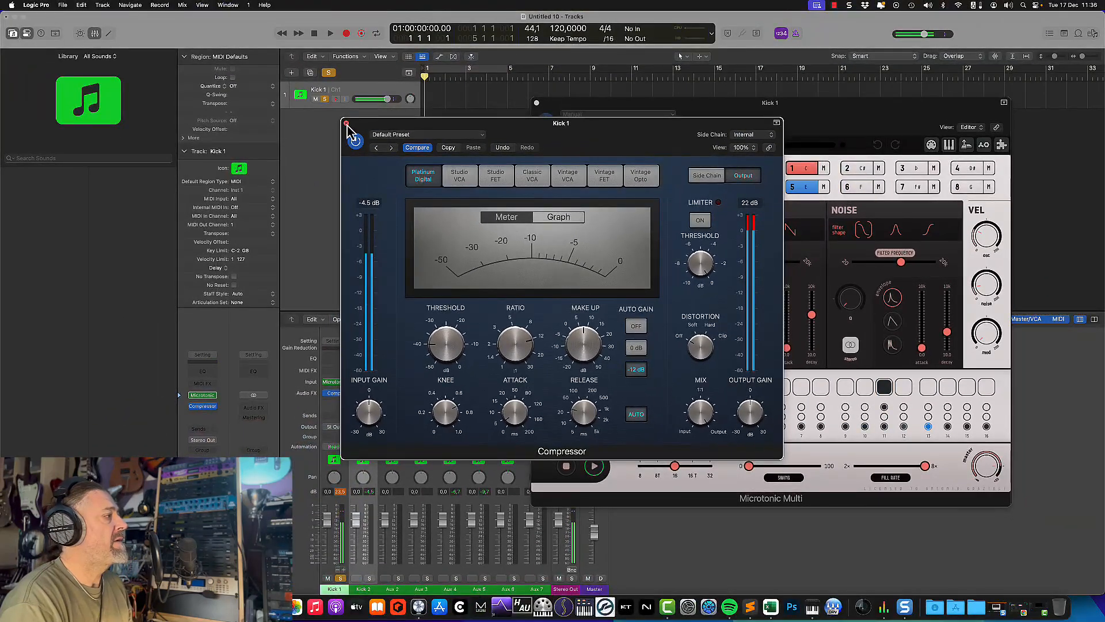
{"action": "left_click", "coordinate": [346, 123]}
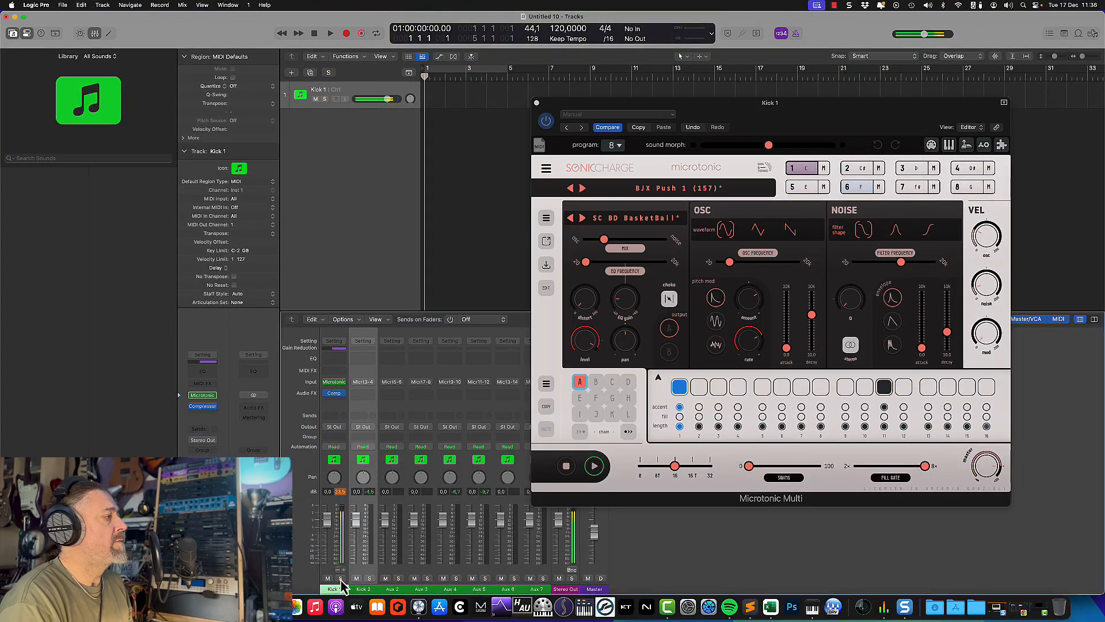
Move the solo from Kick 1 to Kick 2 and reset Kick 1's peak level display.
{"action": "left_click", "coordinate": [341, 578]}
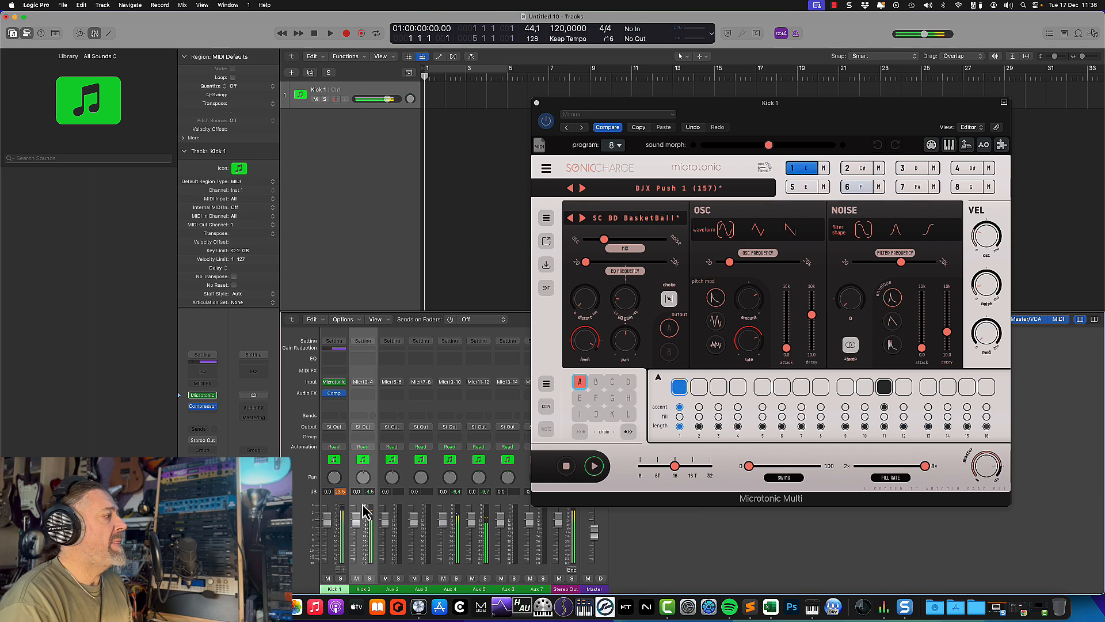
{"action": "left_click", "coordinate": [340, 492]}
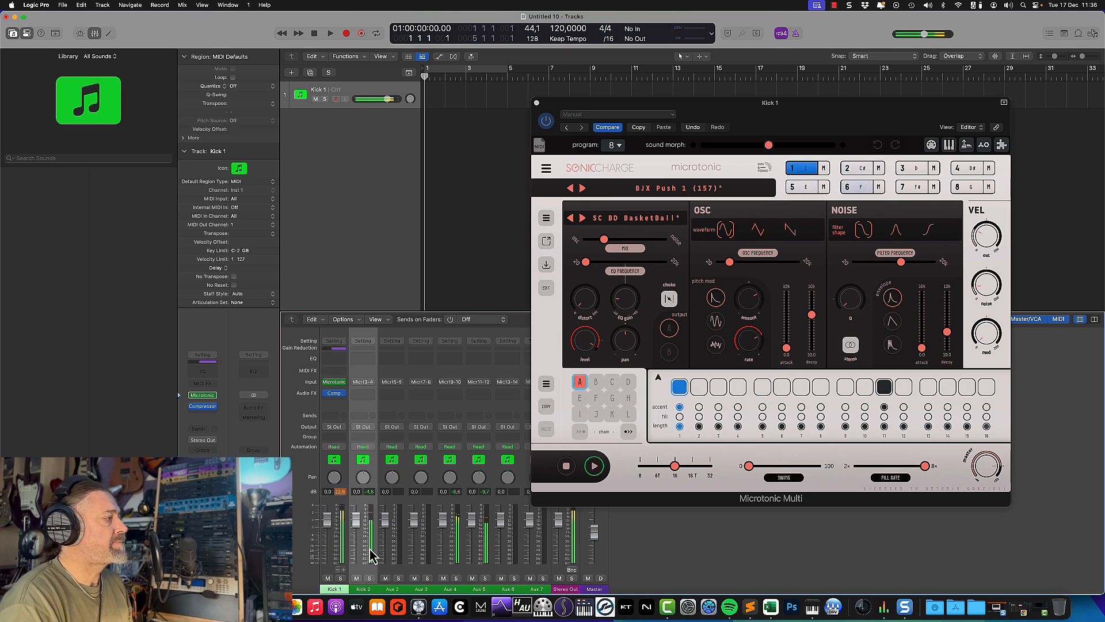
{"action": "left_click", "coordinate": [369, 577]}
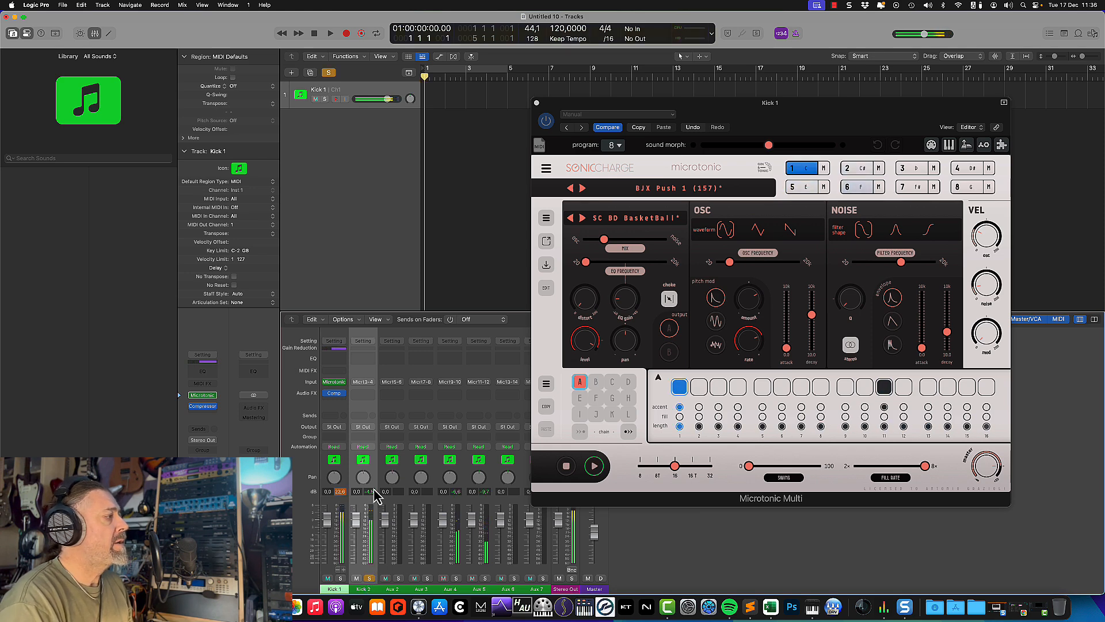
Insert a stereo Compressor as an audio effect on the Kick 2 channel.
{"action": "left_click", "coordinate": [367, 393]}
{"action": "mouse_move", "coordinate": [373, 412]}
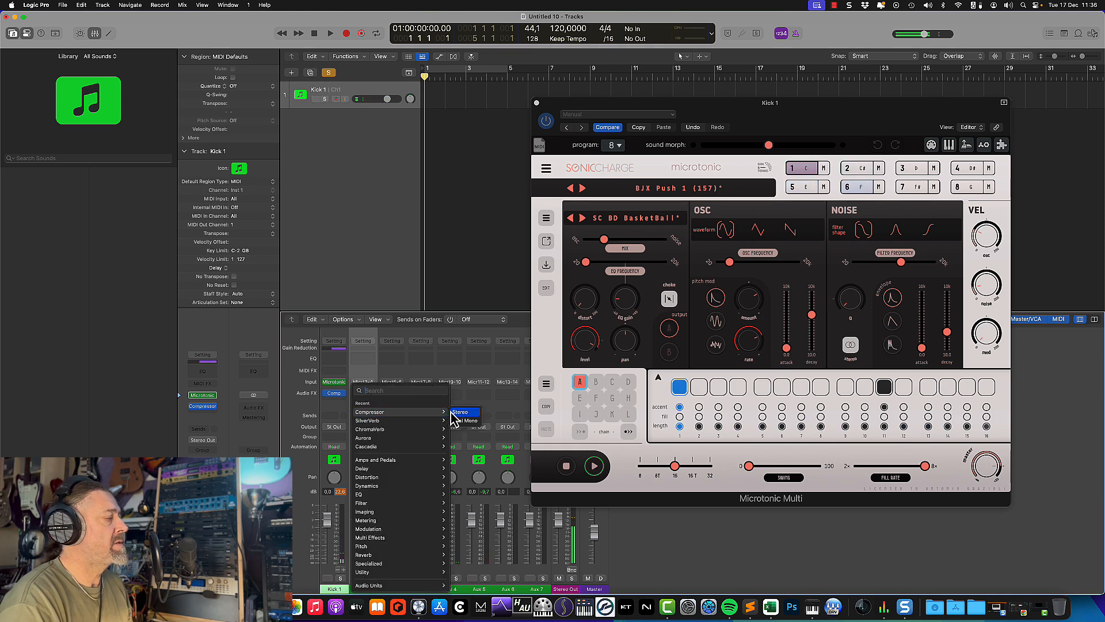
{"action": "left_click", "coordinate": [455, 412]}
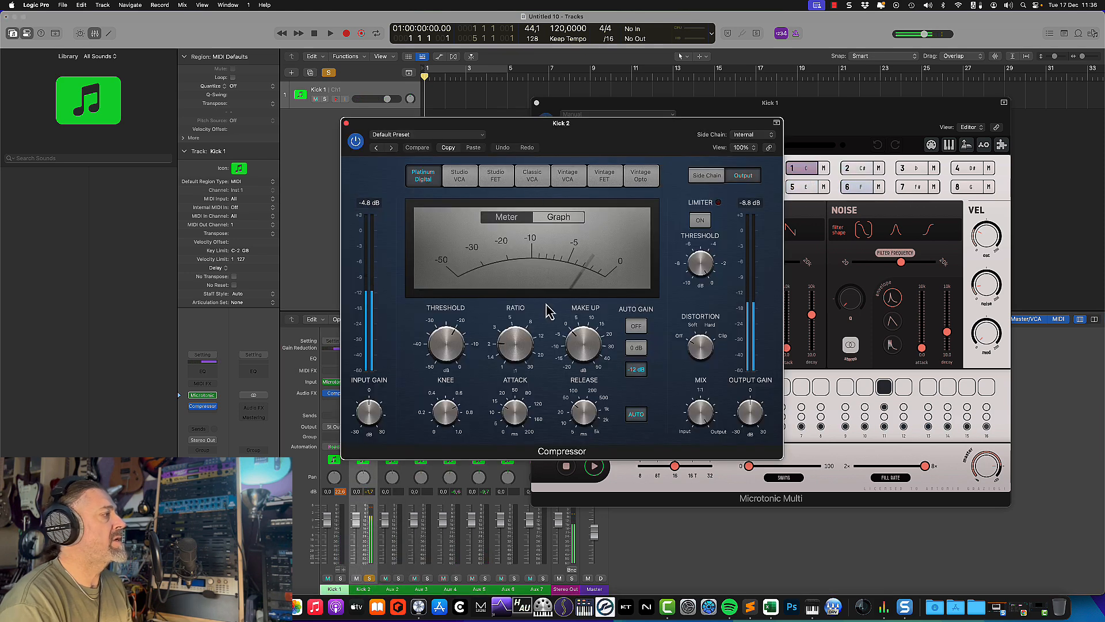
On Kick 2's Compressor, set the threshold to -43.5 dB, raise the ratio to its maximum and adjust the release time.
{"action": "left_click_drag", "start_coordinate": [447, 347], "coordinate": [439, 406]}
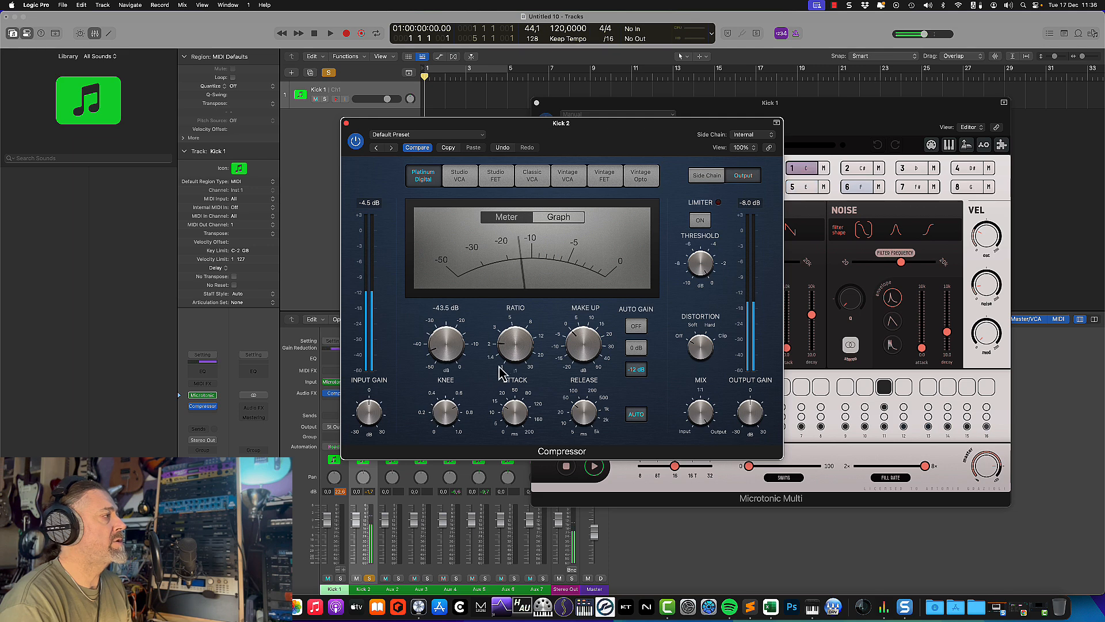
{"action": "left_click_drag", "start_coordinate": [516, 357], "coordinate": [516, 311]}
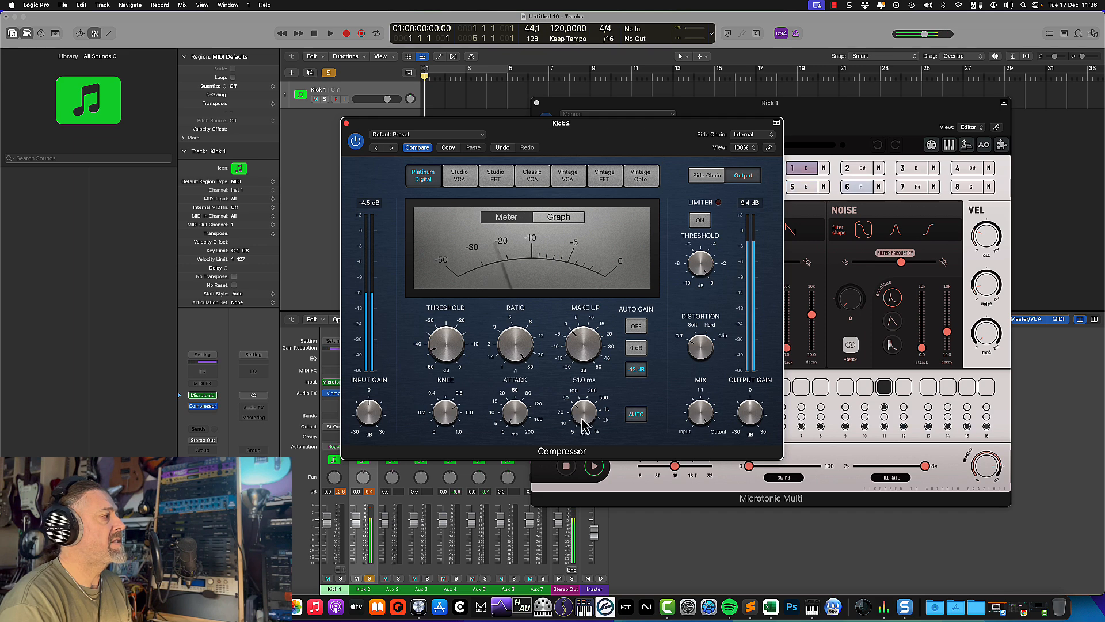
{"action": "left_click_drag", "start_coordinate": [584, 418], "coordinate": [586, 393]}
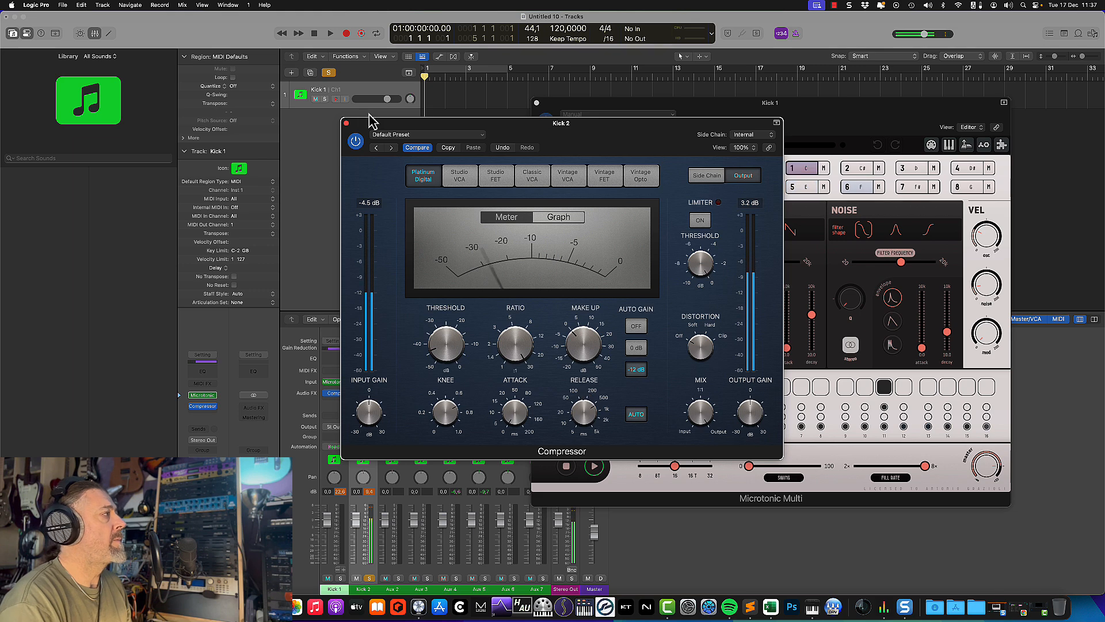
Close Kick 2's Compressor window and turn off the solo on the Kick 2 channel.
{"action": "left_click", "coordinate": [346, 123]}
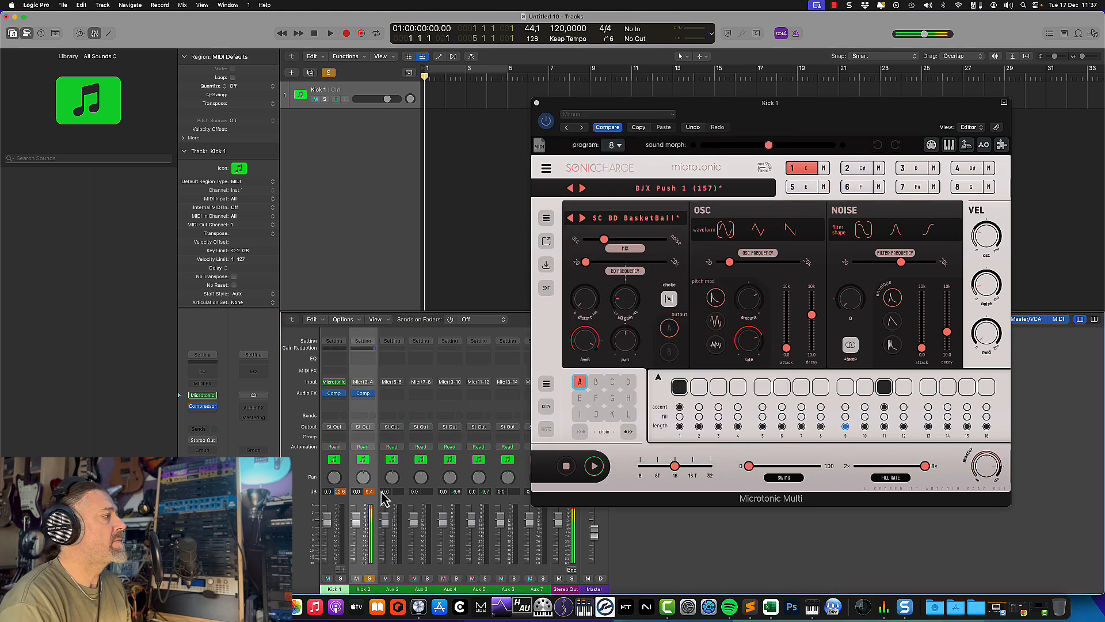
{"action": "left_click", "coordinate": [369, 578]}
Reset the peak displays of both kick channels and lower the faders to -7.0 dB on Kick 1 and about -2.5 dB on Kick 2.
{"action": "left_click", "coordinate": [344, 493]}
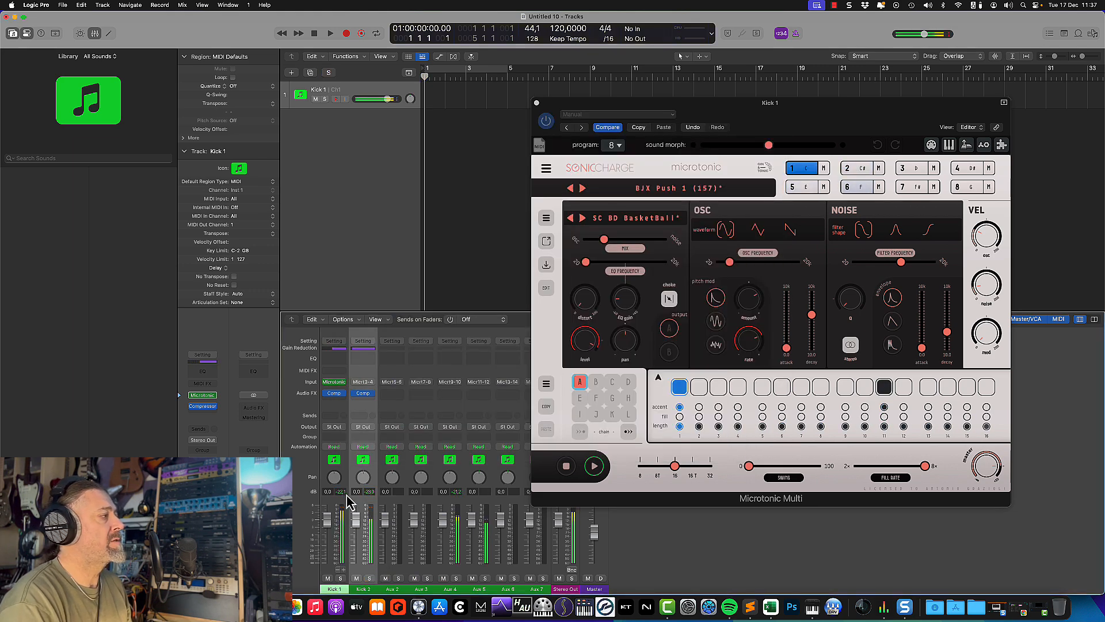
{"action": "left_click", "coordinate": [368, 494]}
{"action": "left_click_drag", "start_coordinate": [328, 519], "coordinate": [354, 528]}
{"action": "left_click", "coordinate": [341, 493]}
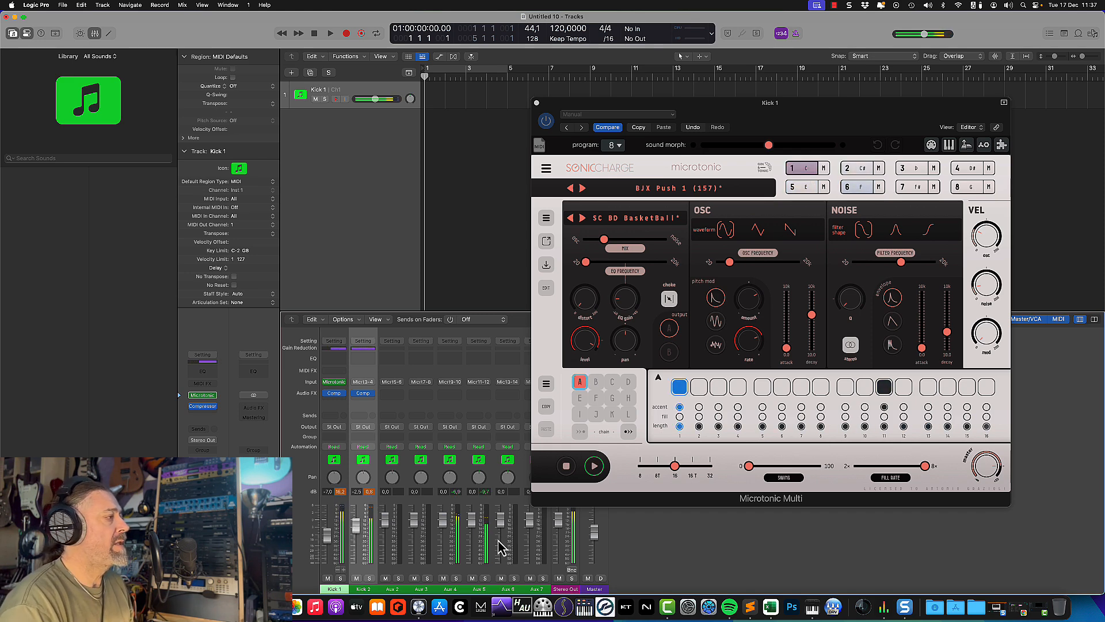
Solo the Aux 5 channel and rename it Snare 1.
{"action": "left_click", "coordinate": [485, 578]}
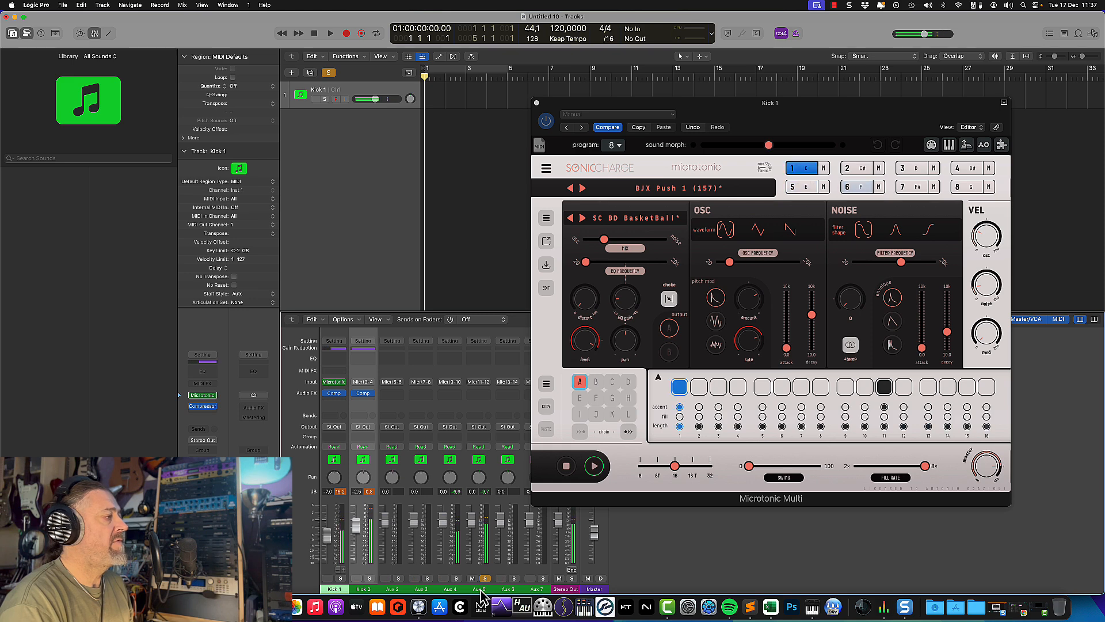
{"action": "double_click", "coordinate": [480, 588]}
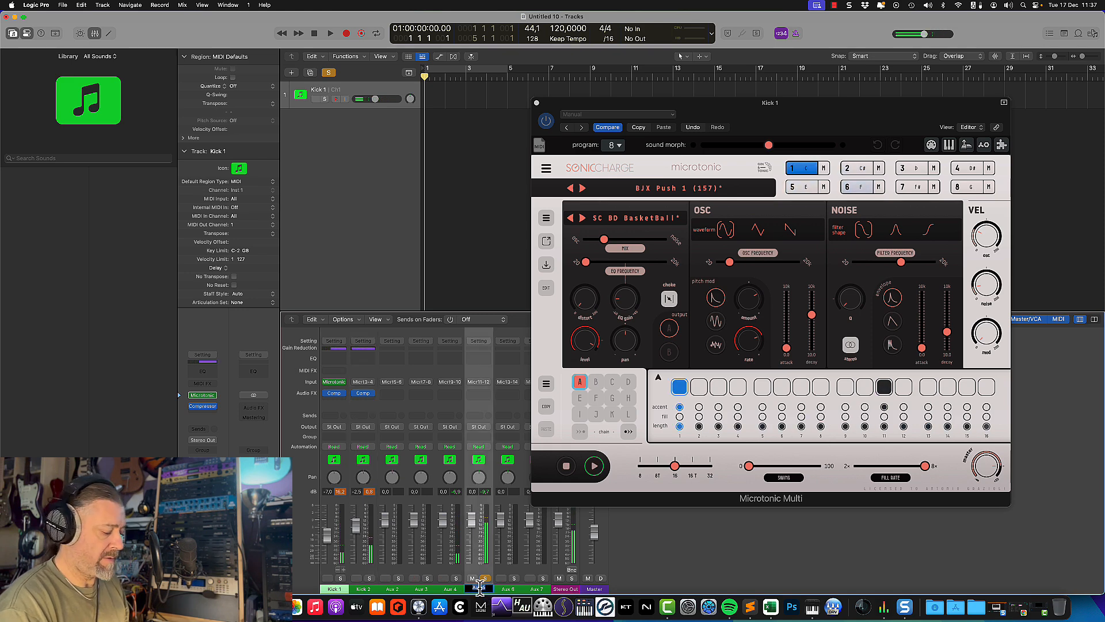
{"action": "type", "text": "Snare"}
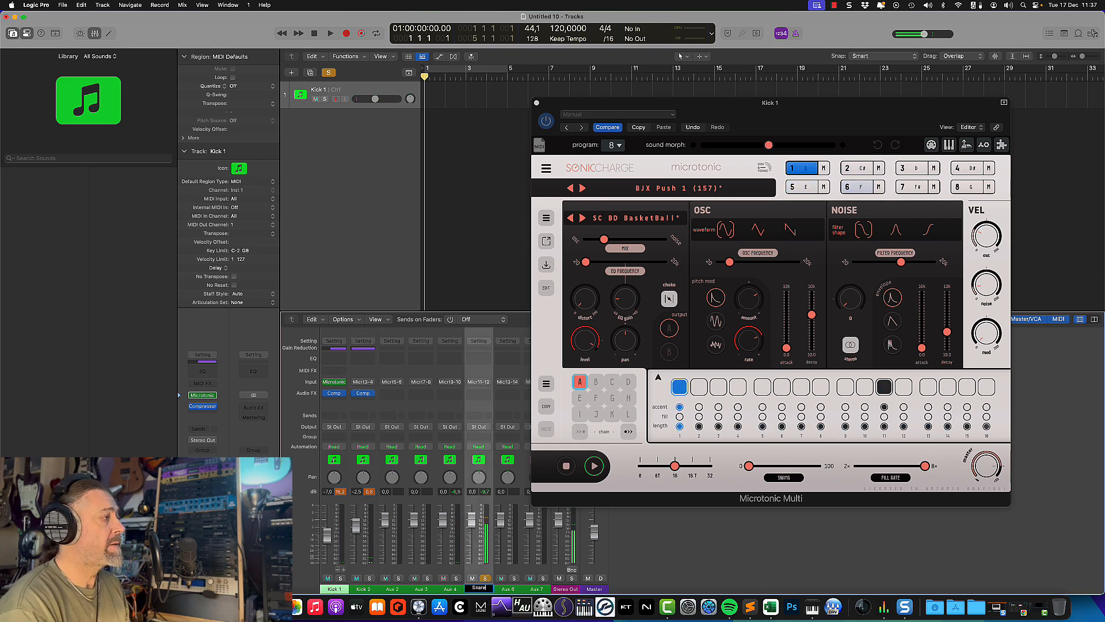
{"action": "type", "text": " 1"}
{"action": "key", "text": "Return"}
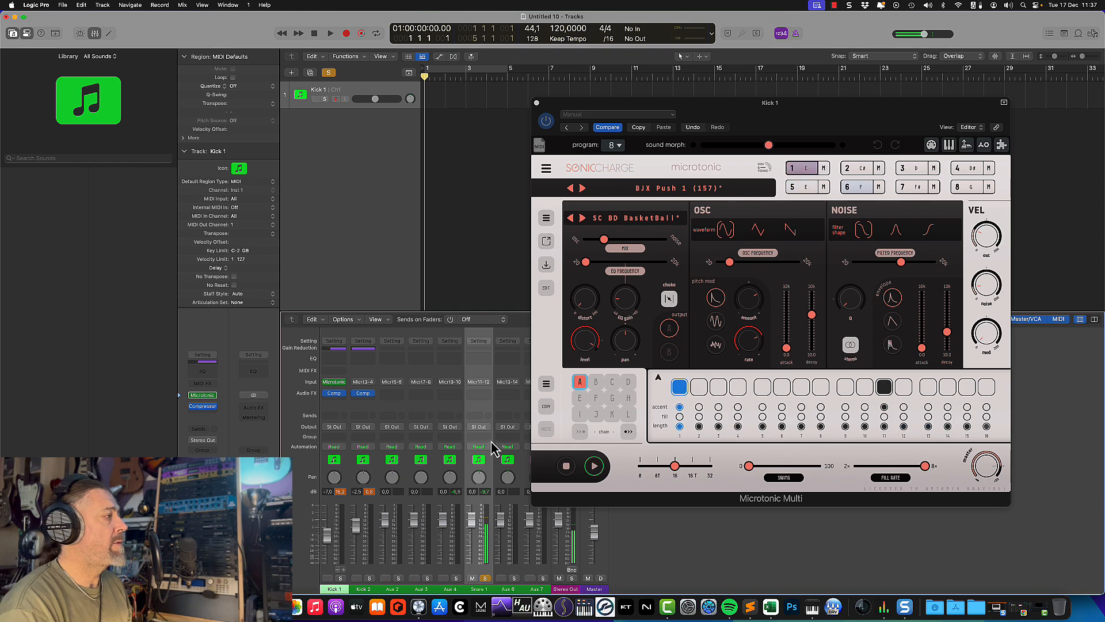
Insert a stereo ChromaVerb on the Snare 1 channel, set its wet level to 37 %, and close its window.
{"action": "left_click", "coordinate": [487, 394]}
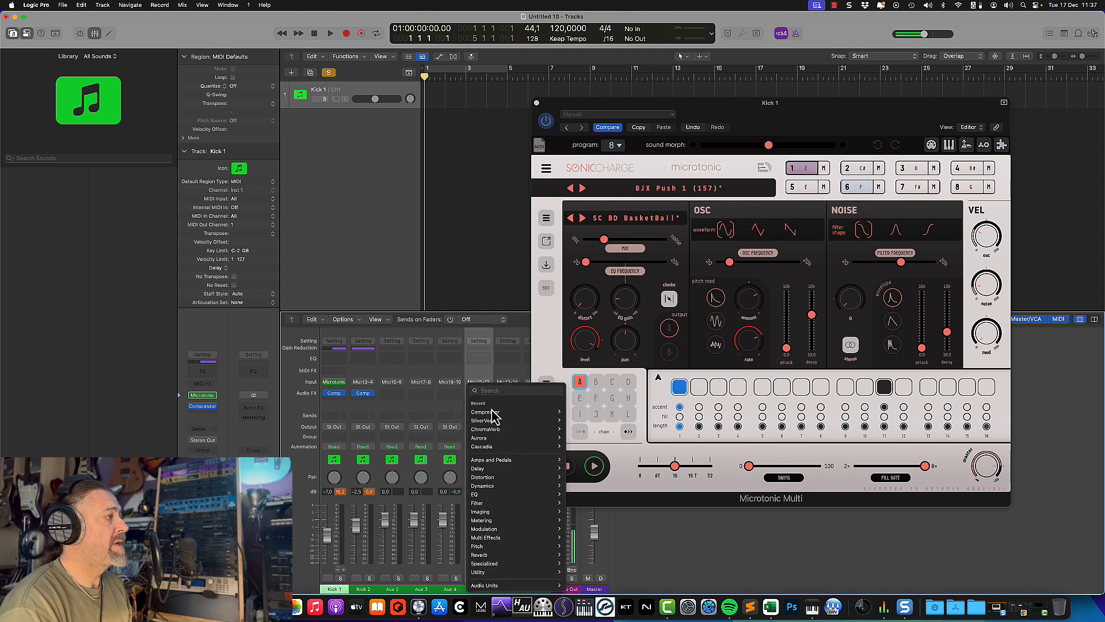
{"action": "mouse_move", "coordinate": [492, 431]}
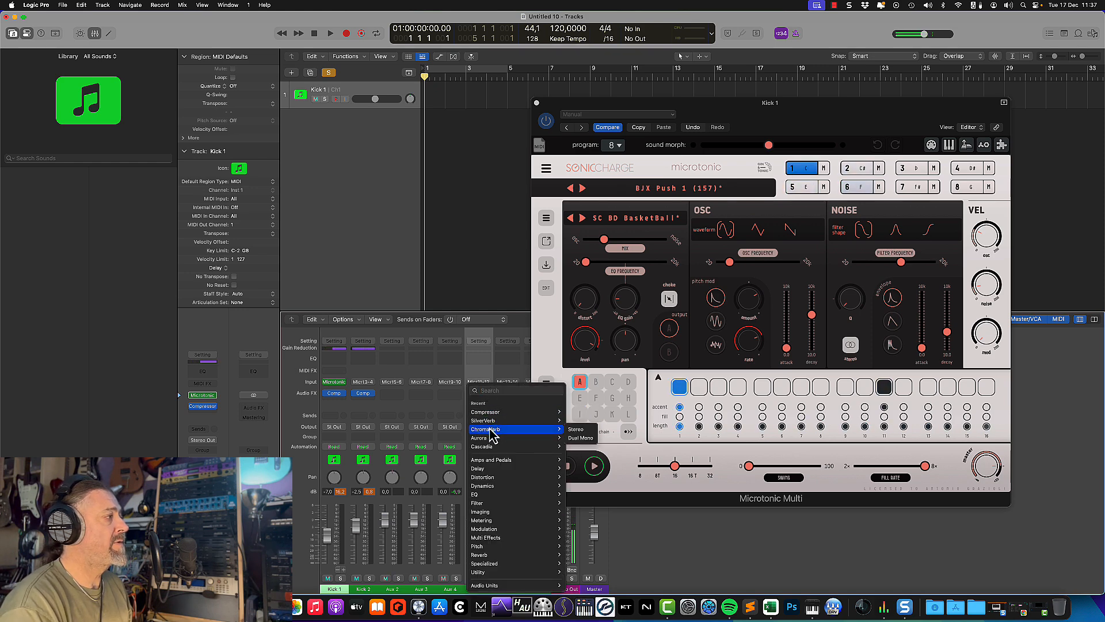
{"action": "left_click", "coordinate": [579, 430]}
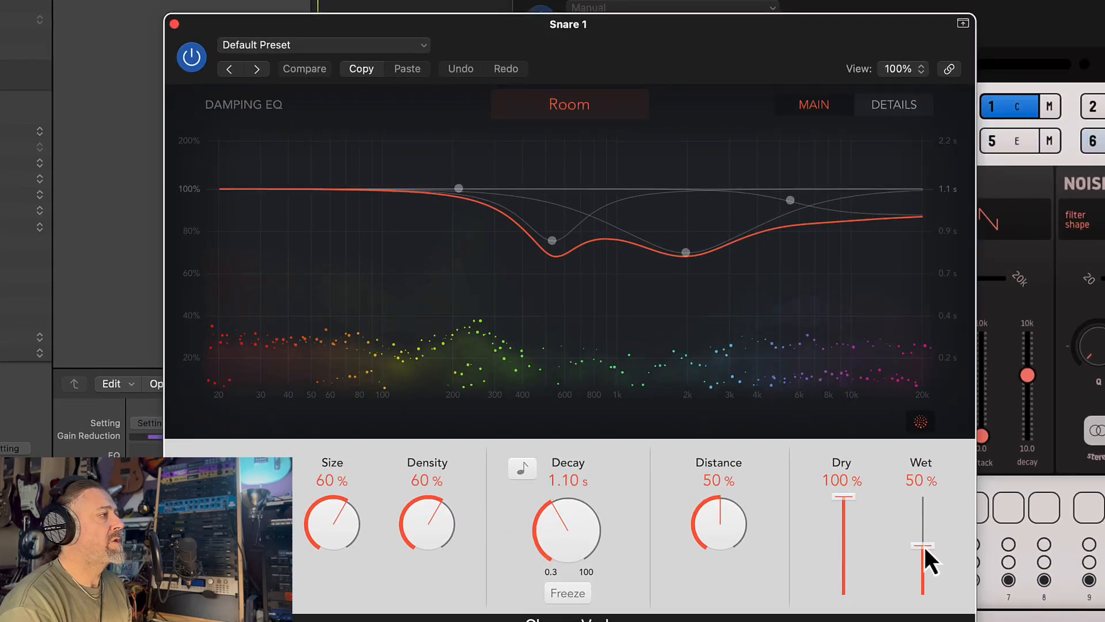
{"action": "mouse_move", "coordinate": [923, 545]}
{"action": "left_mouse_down"}
{"action": "mouse_move", "coordinate": [921, 572]}
{"action": "mouse_move", "coordinate": [921, 559]}
{"action": "left_mouse_up"}
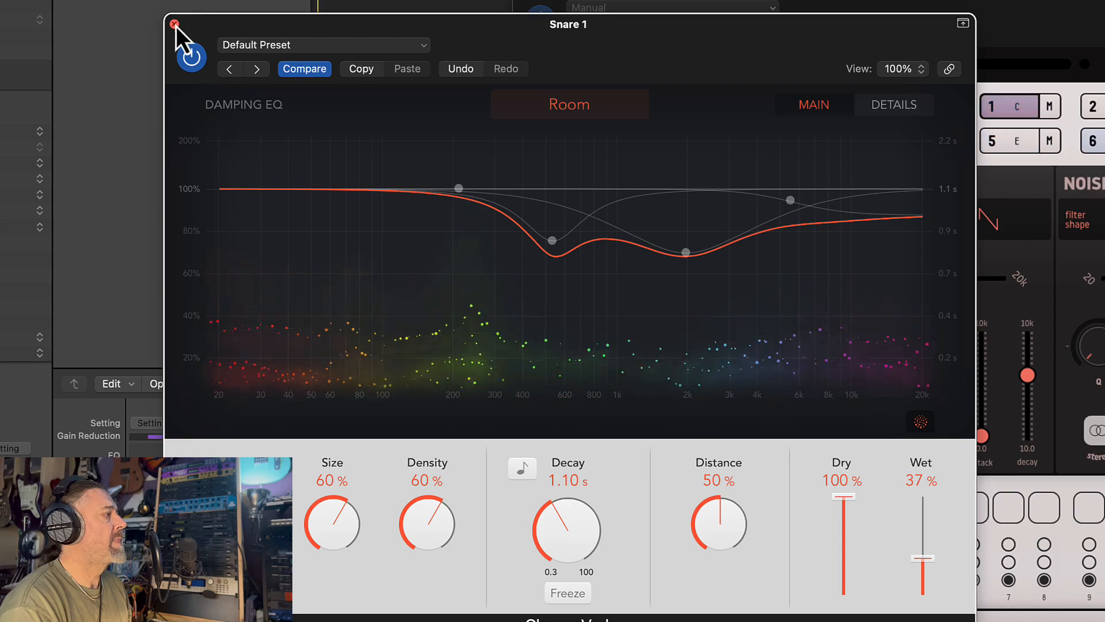
{"action": "left_click", "coordinate": [174, 23]}
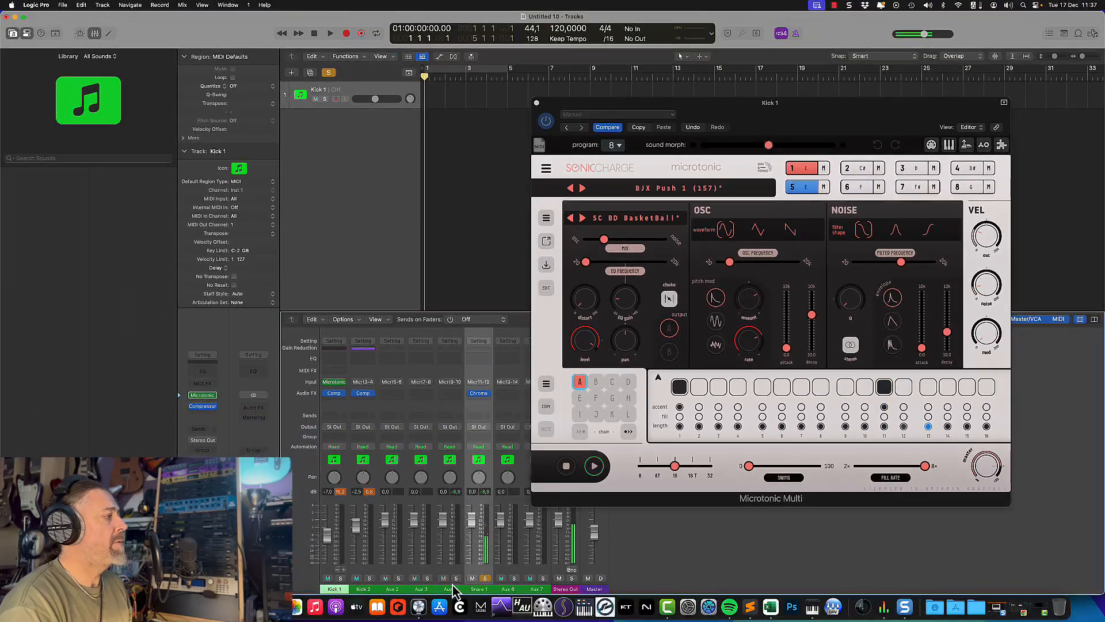
Solo the Aux 4 channel as well and rename it Snare 2.
{"action": "left_click", "coordinate": [455, 578]}
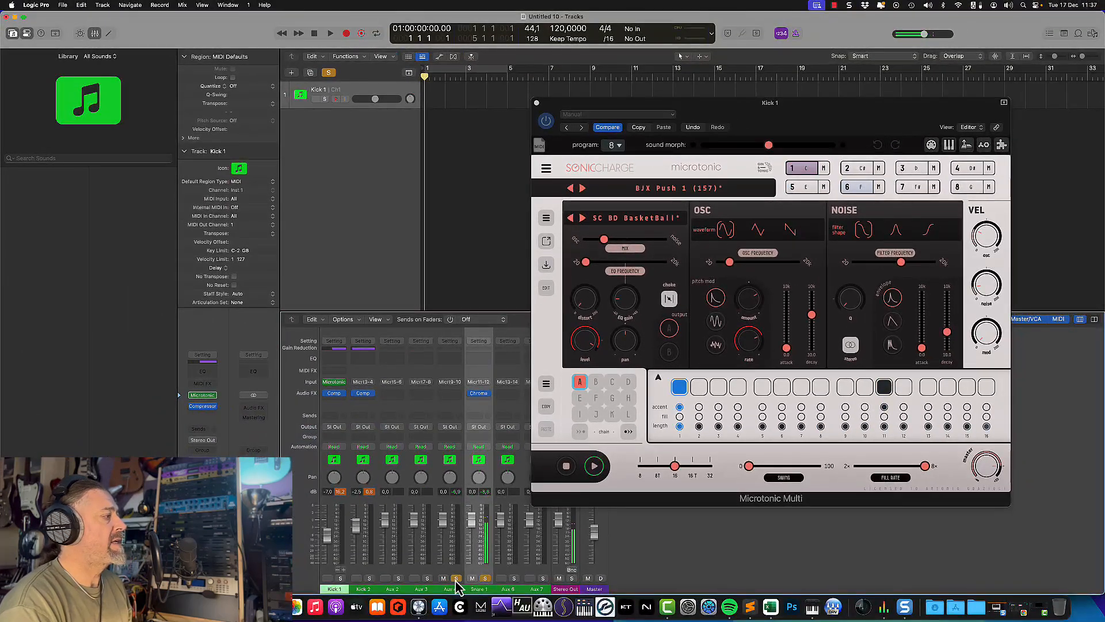
{"action": "left_click", "coordinate": [454, 589]}
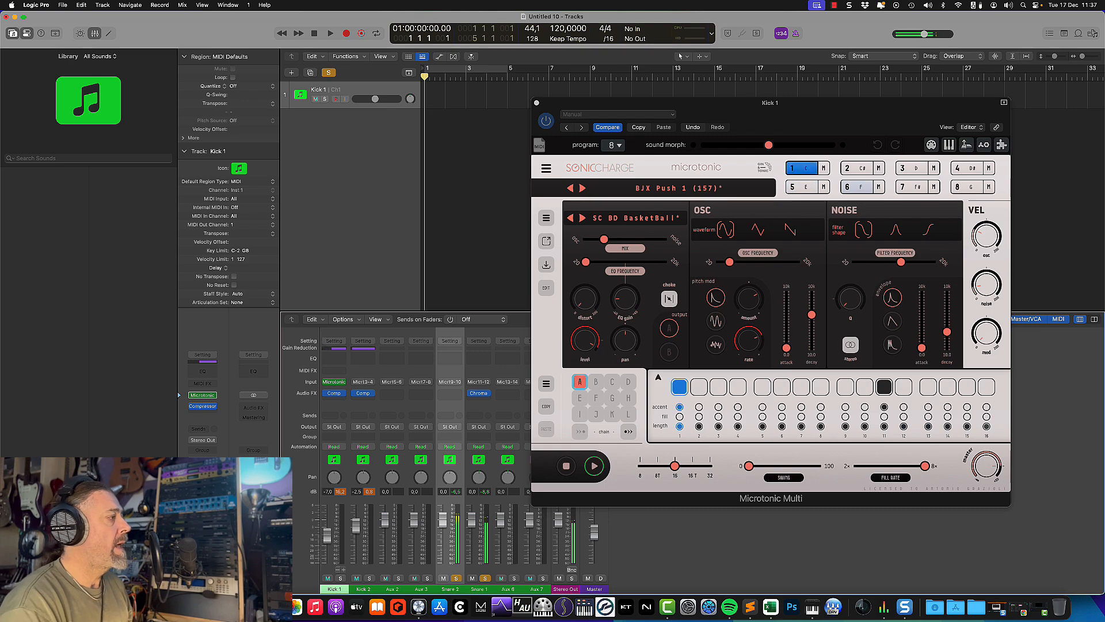
Insert a stereo SilverVerb on the Snare 2 channel and set its dry level to 91 % and wet level to 24 %.
{"action": "left_click", "coordinate": [458, 395]}
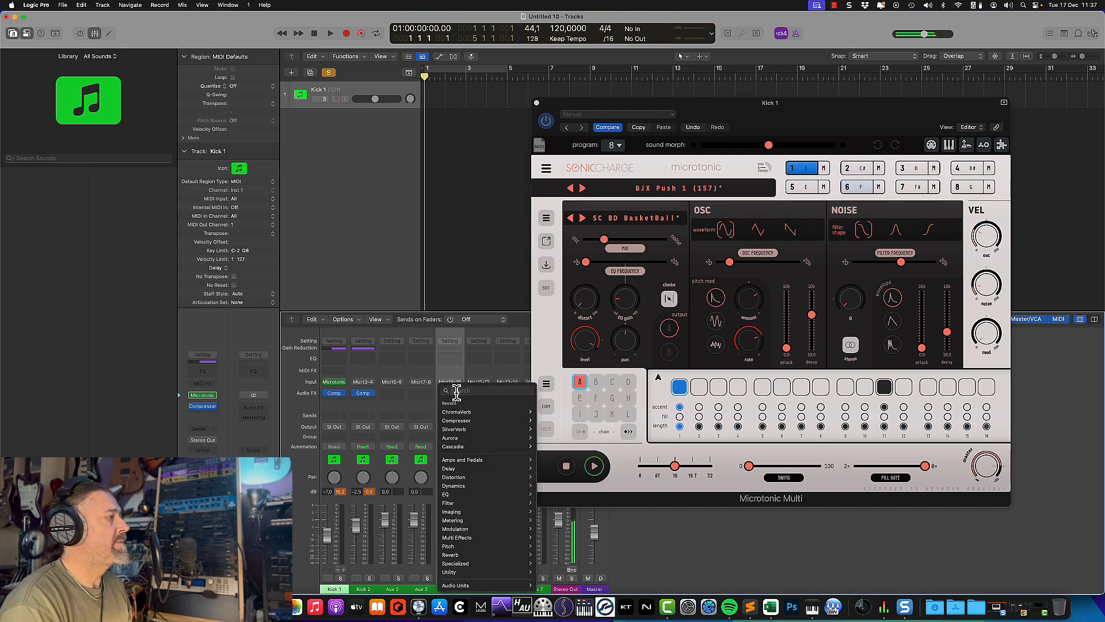
{"action": "mouse_move", "coordinate": [461, 431]}
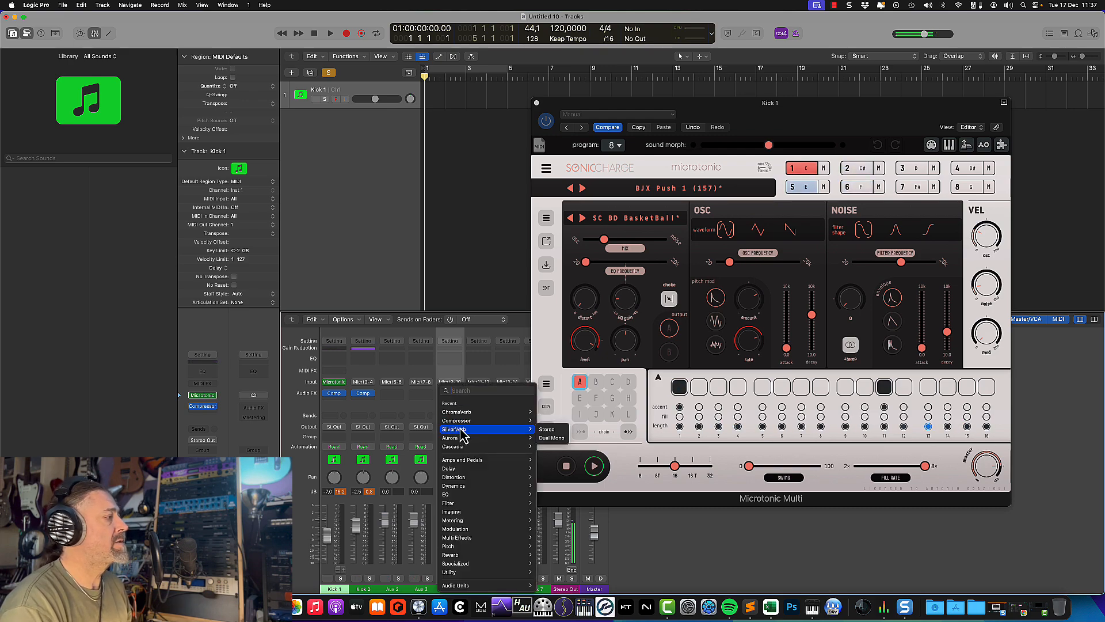
{"action": "left_click", "coordinate": [542, 430]}
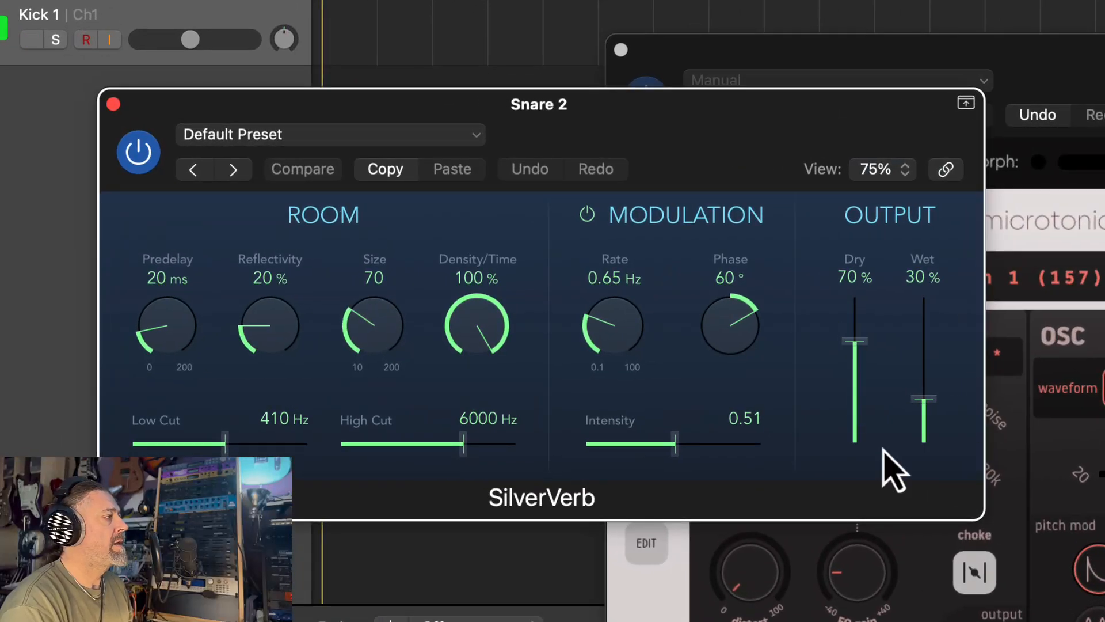
{"action": "left_click_drag", "start_coordinate": [925, 398], "coordinate": [923, 422]}
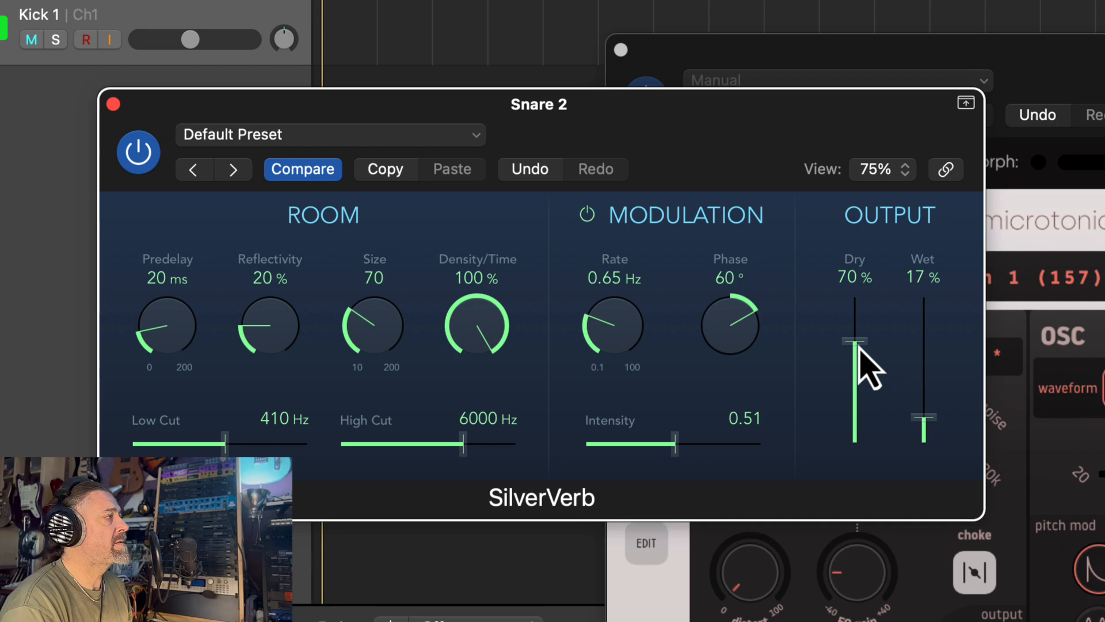
{"action": "left_click_drag", "start_coordinate": [855, 341], "coordinate": [854, 314]}
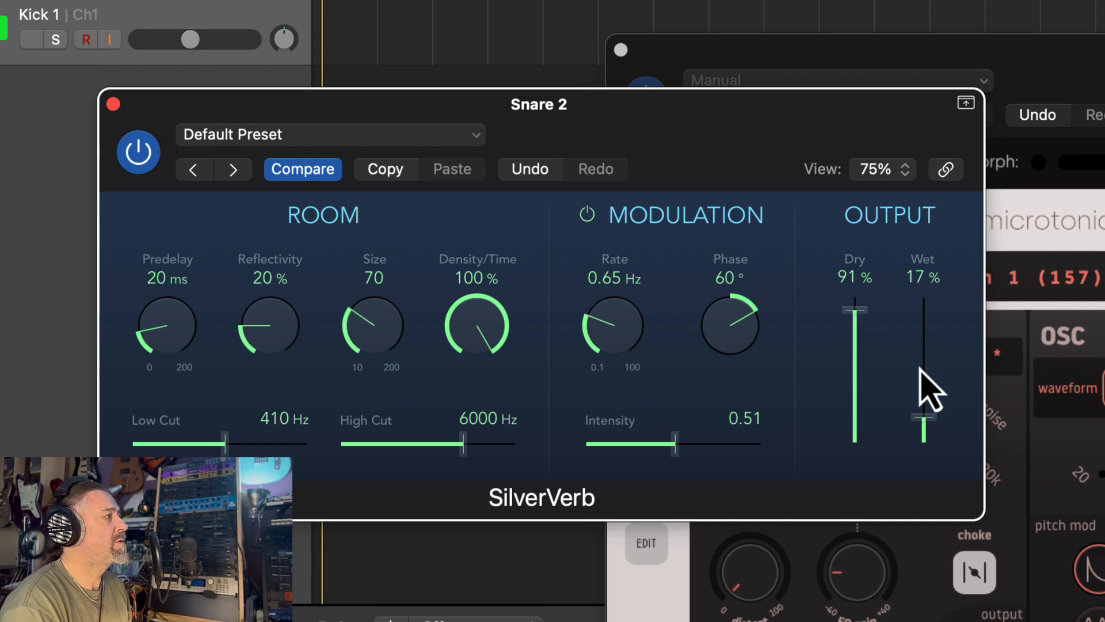
{"action": "left_click_drag", "start_coordinate": [927, 424], "coordinate": [929, 404]}
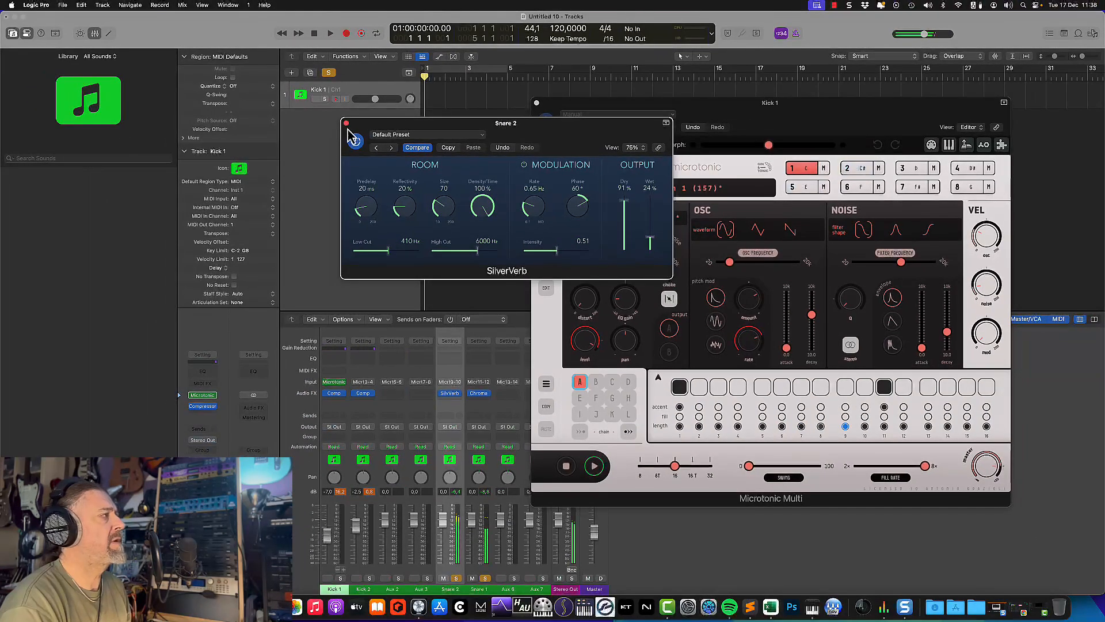
Close the SilverVerb window and turn off the solo on Snare 1 and Snare 2.
{"action": "left_click", "coordinate": [114, 104]}
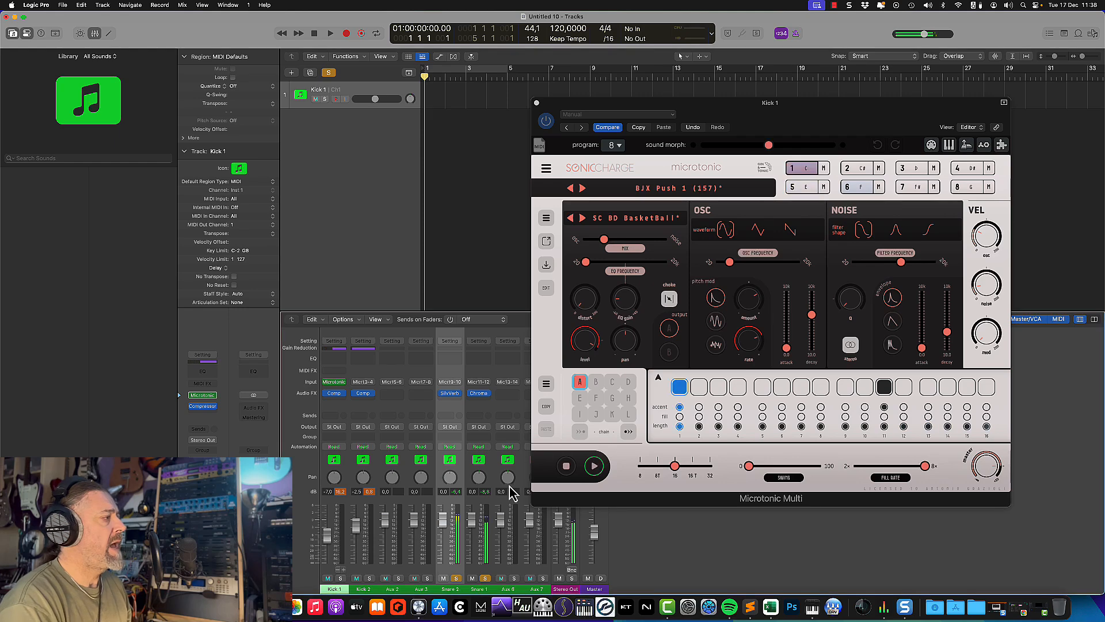
{"action": "left_click", "coordinate": [486, 578]}
{"action": "left_click", "coordinate": [458, 579]}
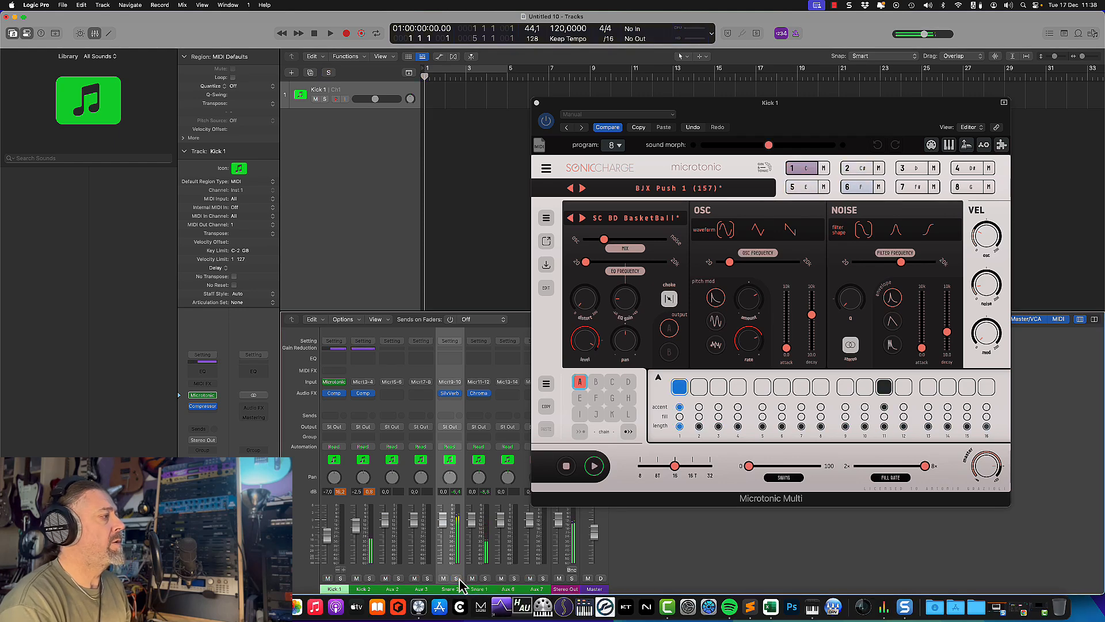